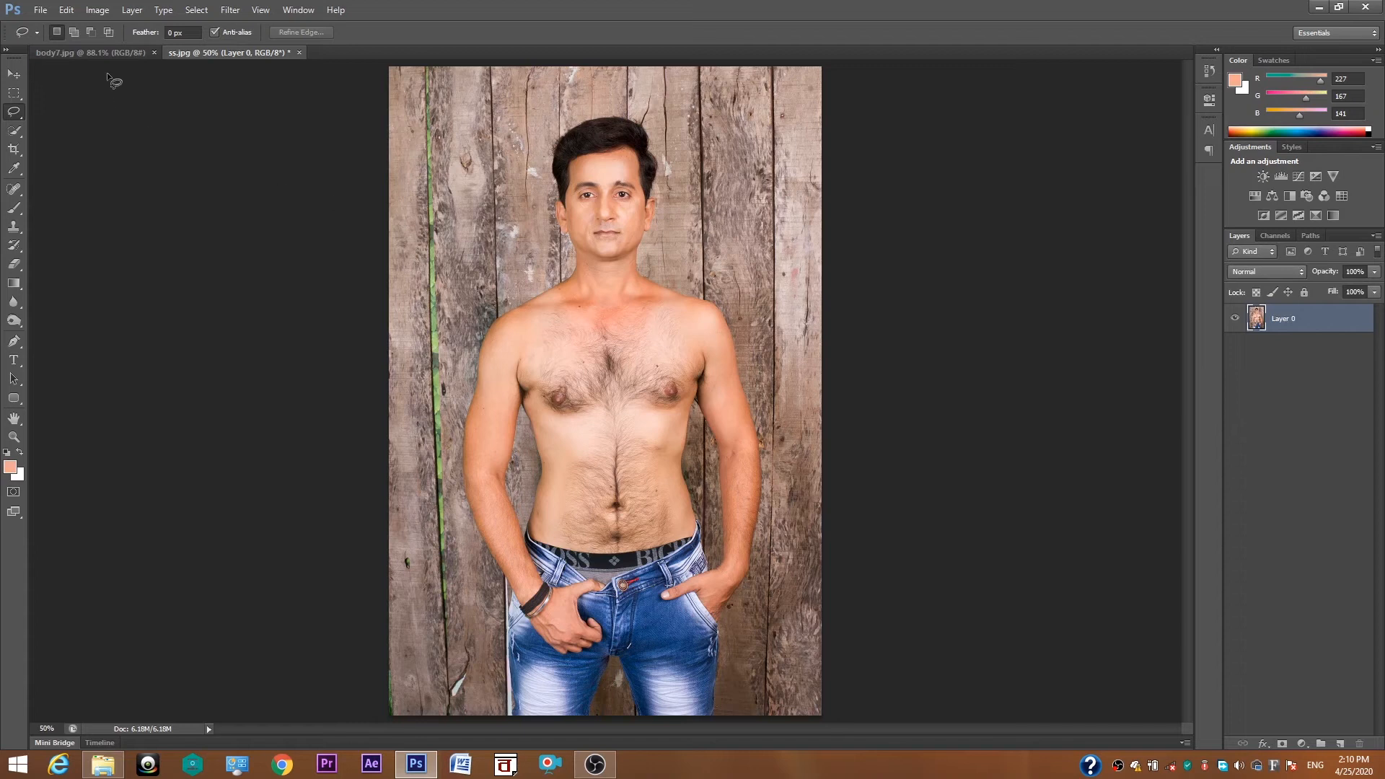
Cut a freehand Lasso selection of the chest and abdomen from body7.jpg and paste it into ss.jpg.
click(98, 53)
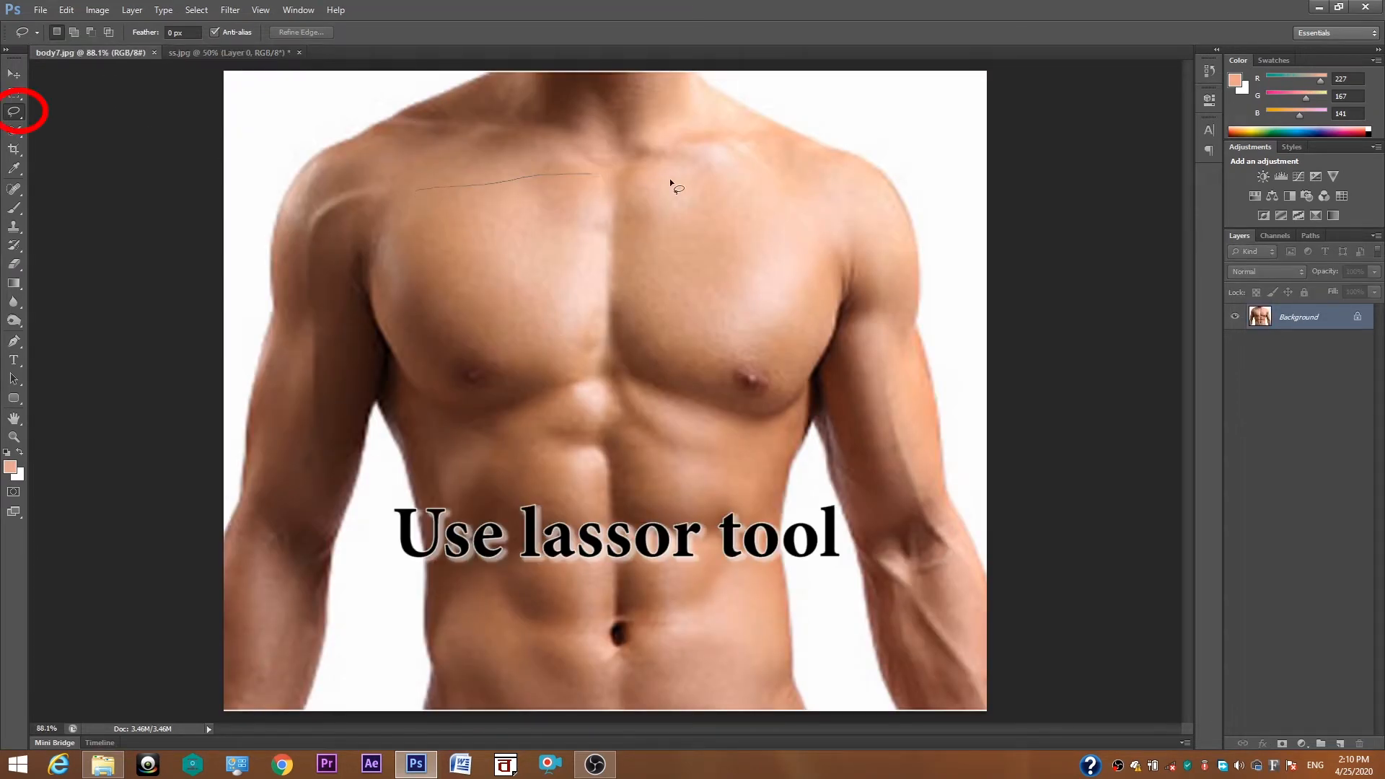
drag(807, 274, 819, 316)
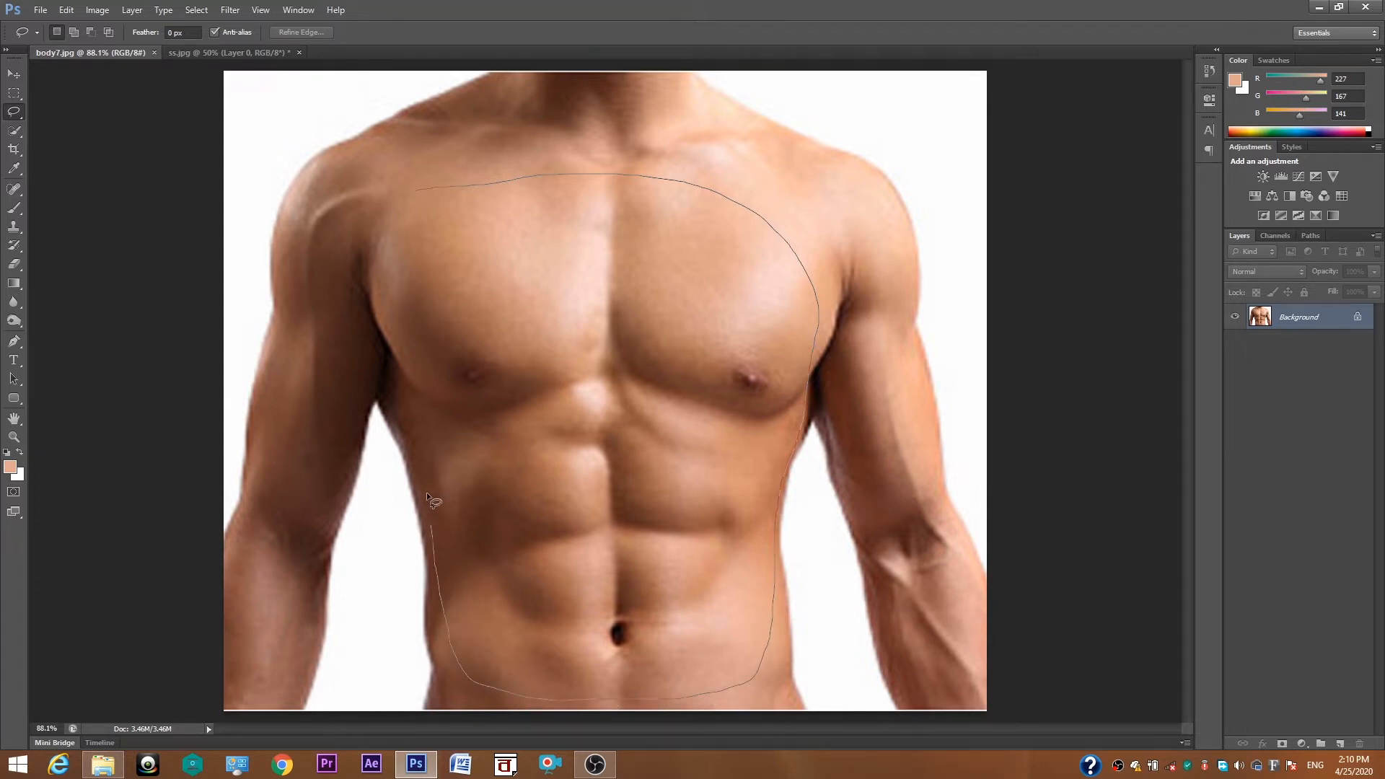
mouse_move(384, 325)
mouse_down()
mouse_move(377, 283)
mouse_move(417, 189)
mouse_up()
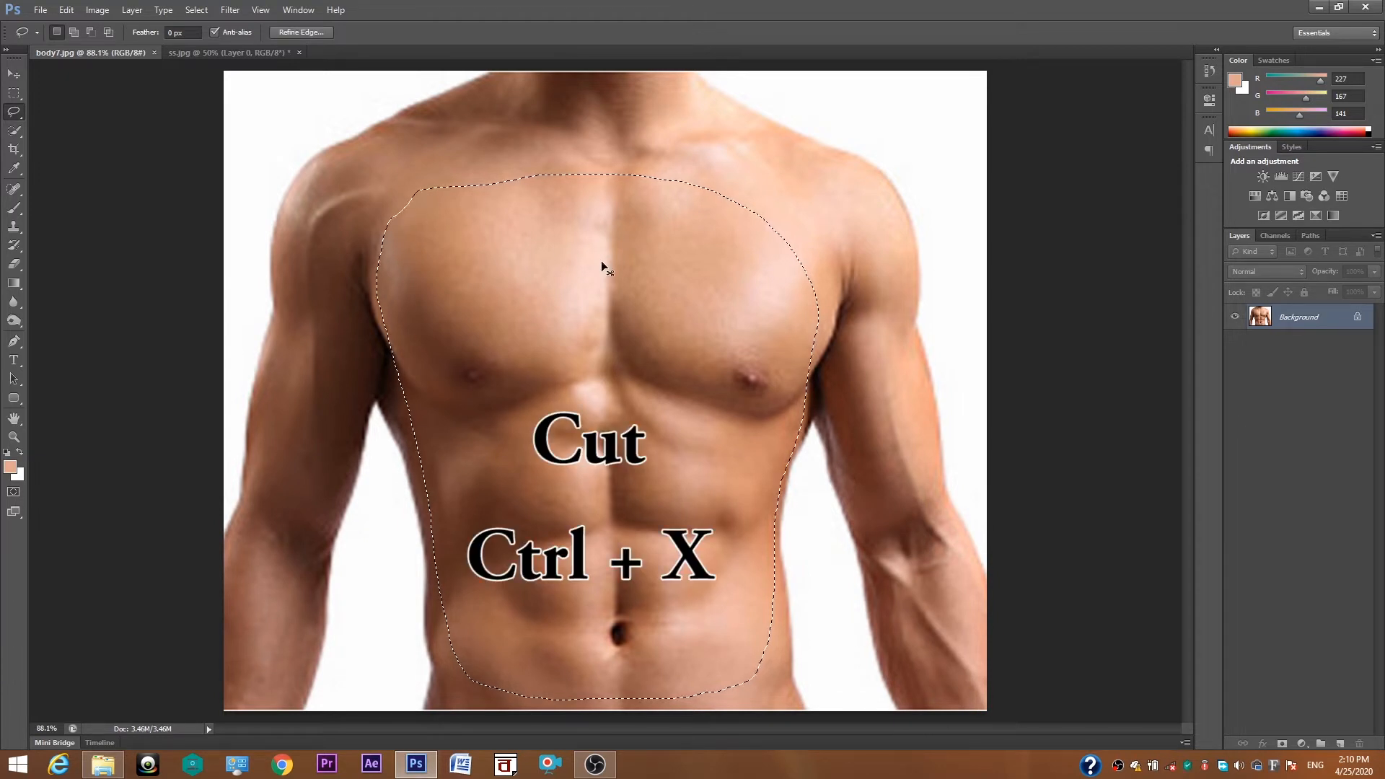
key(ctrl+x)
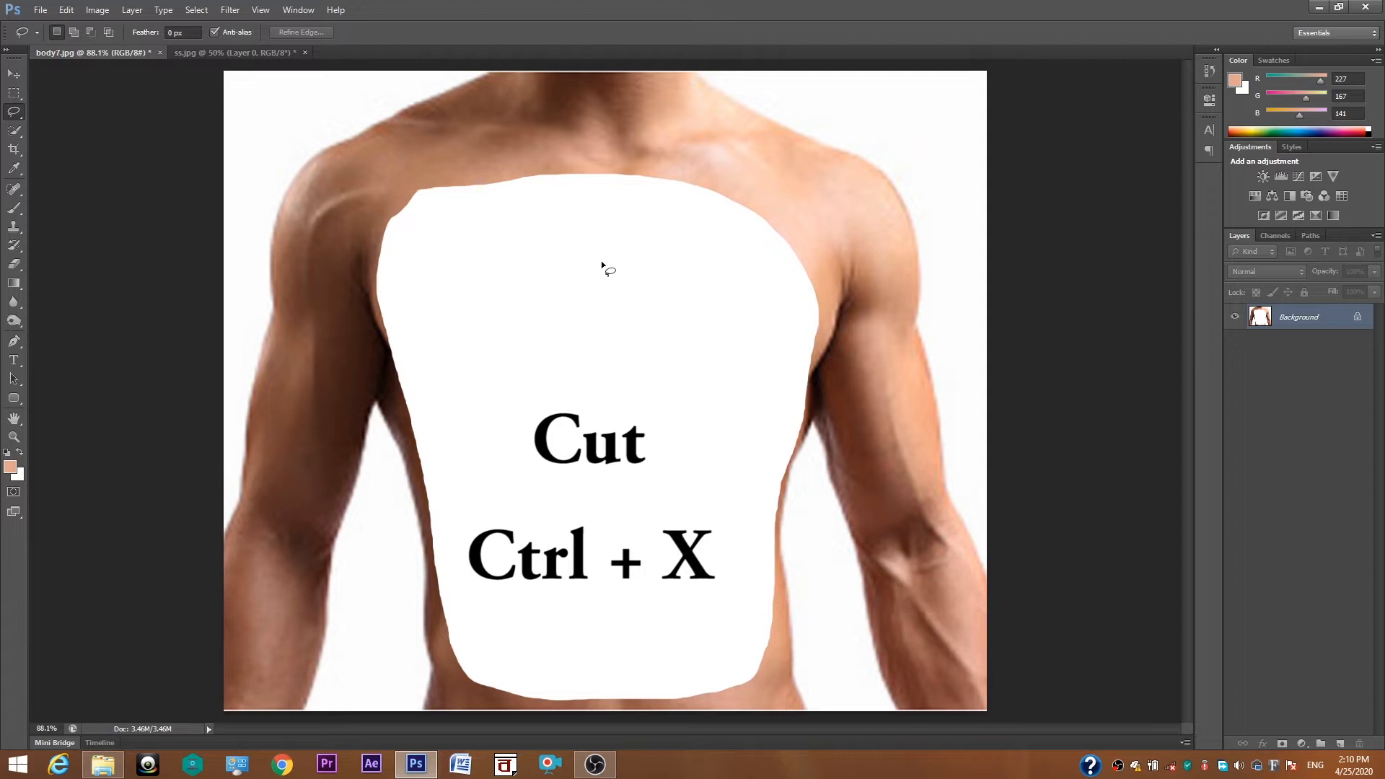
click(242, 51)
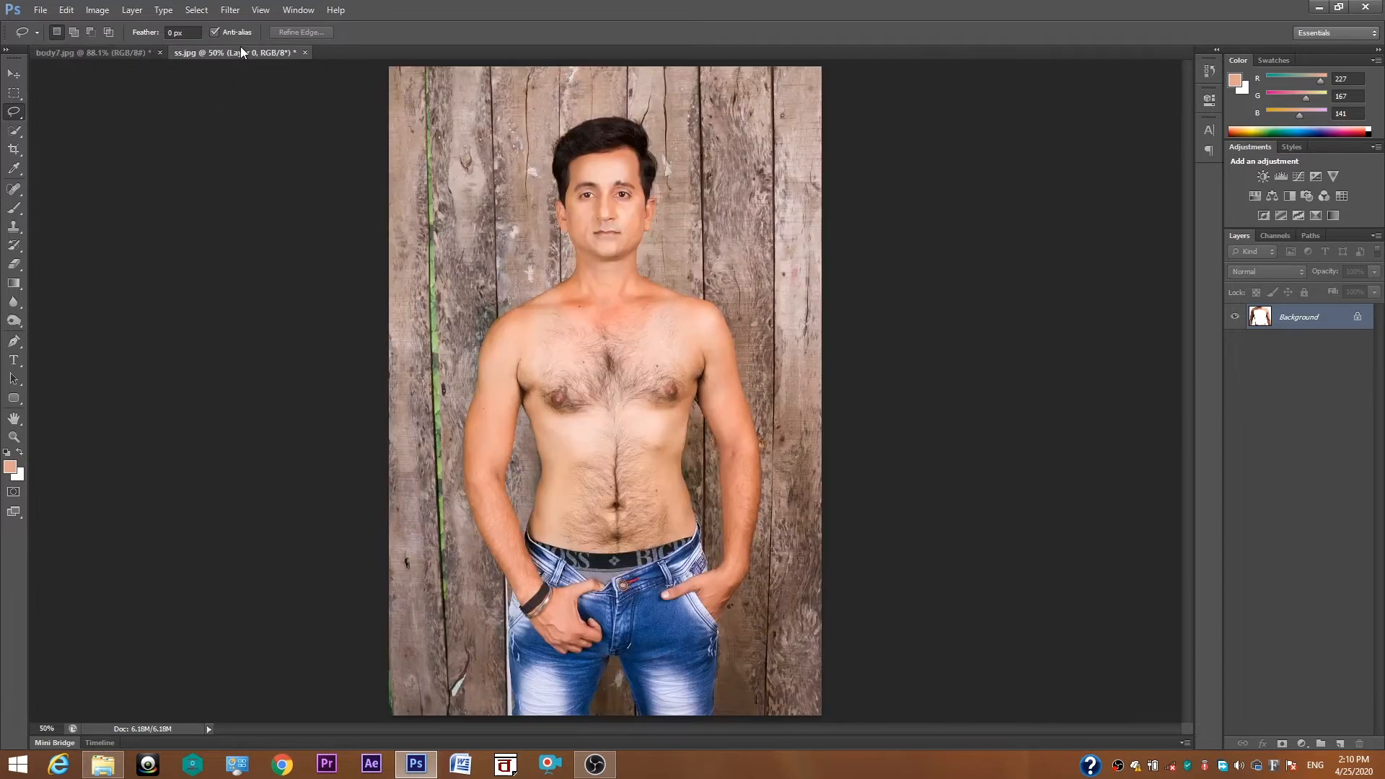
key(ctrl+v)
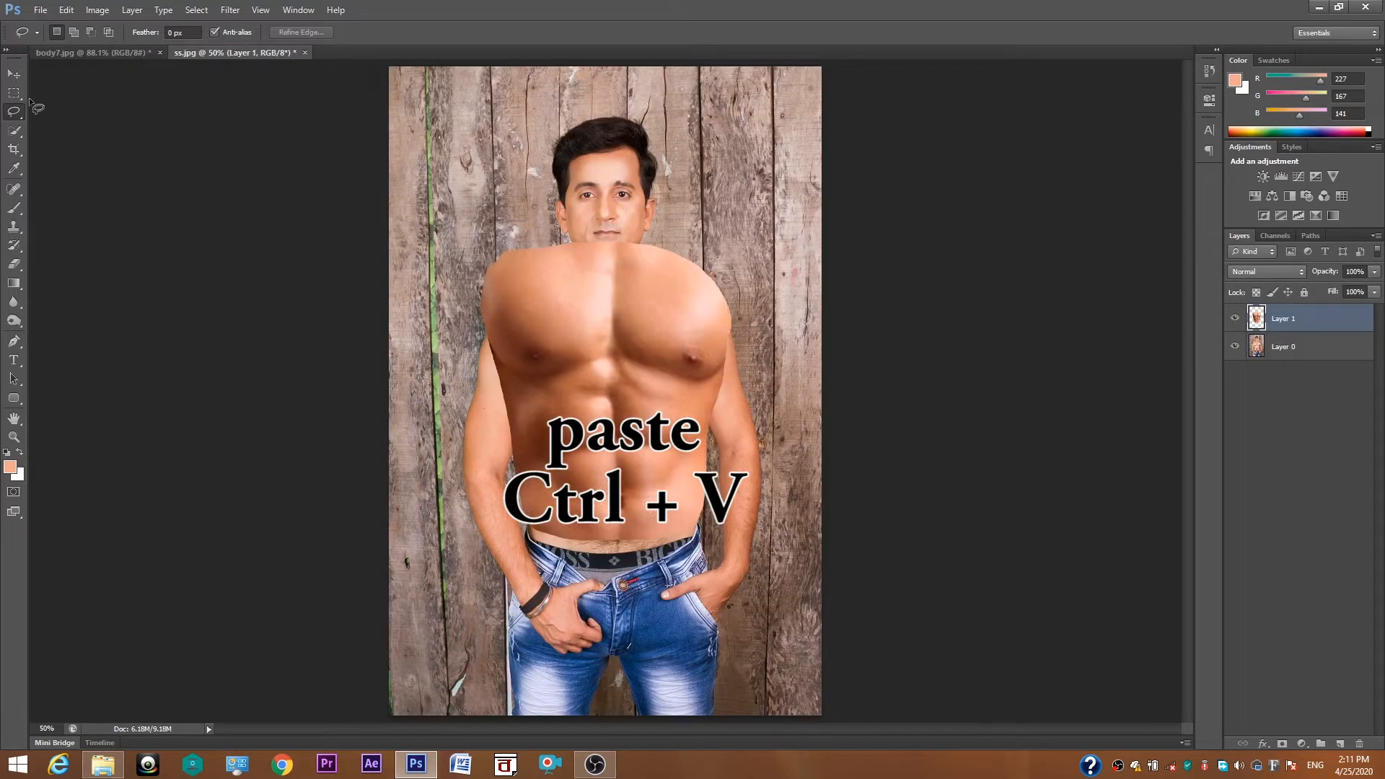
Free Transform the pasted torso to about 68% width and 80% height, fitting it over the man's chest and abdomen.
click(16, 74)
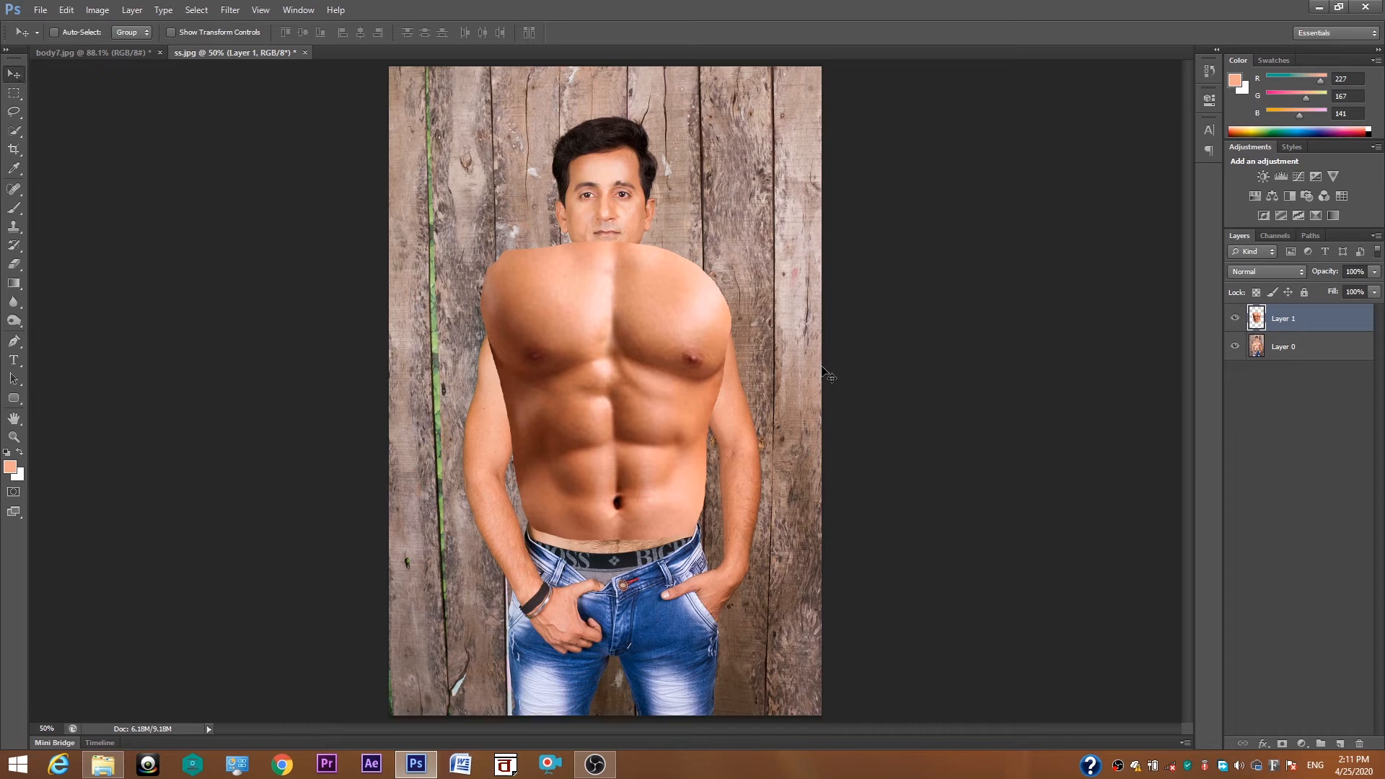
key(ctrl+t)
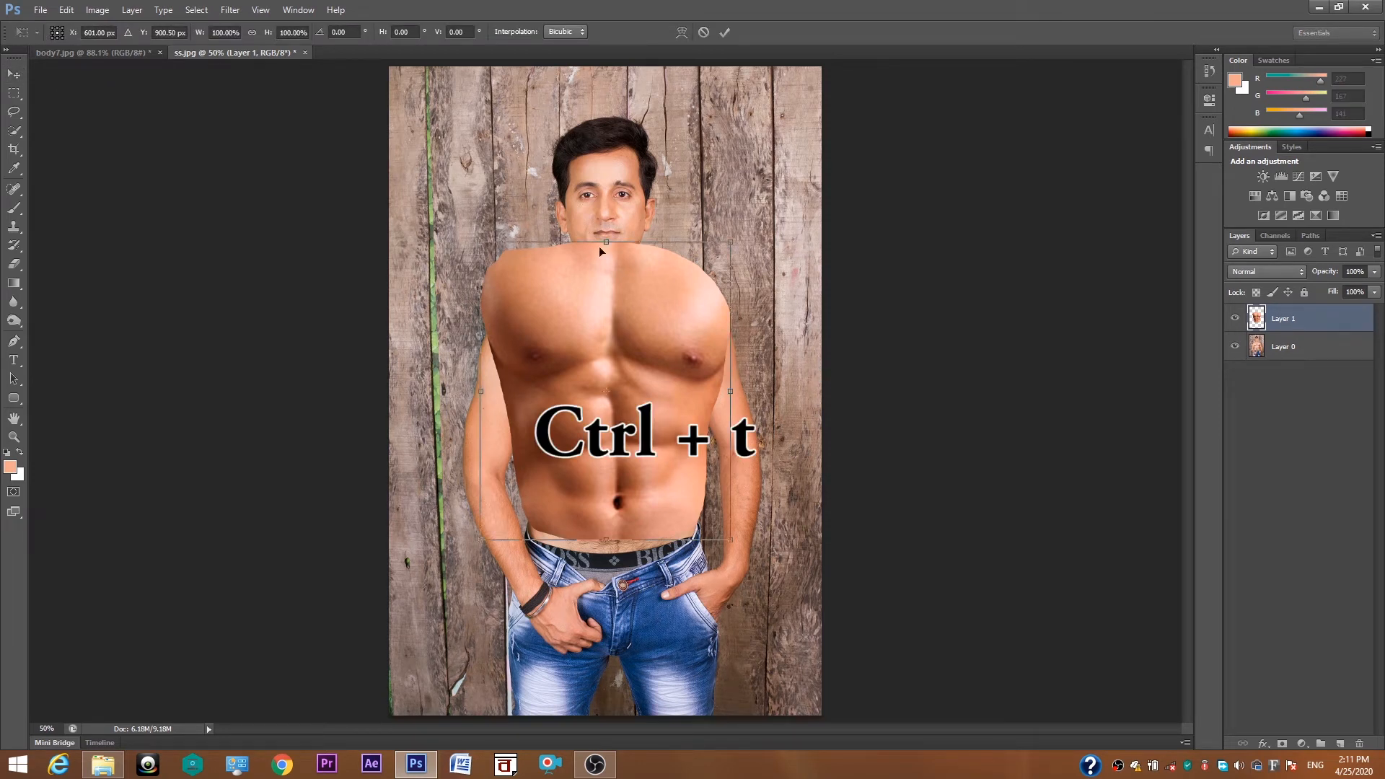
drag(606, 238, 606, 310)
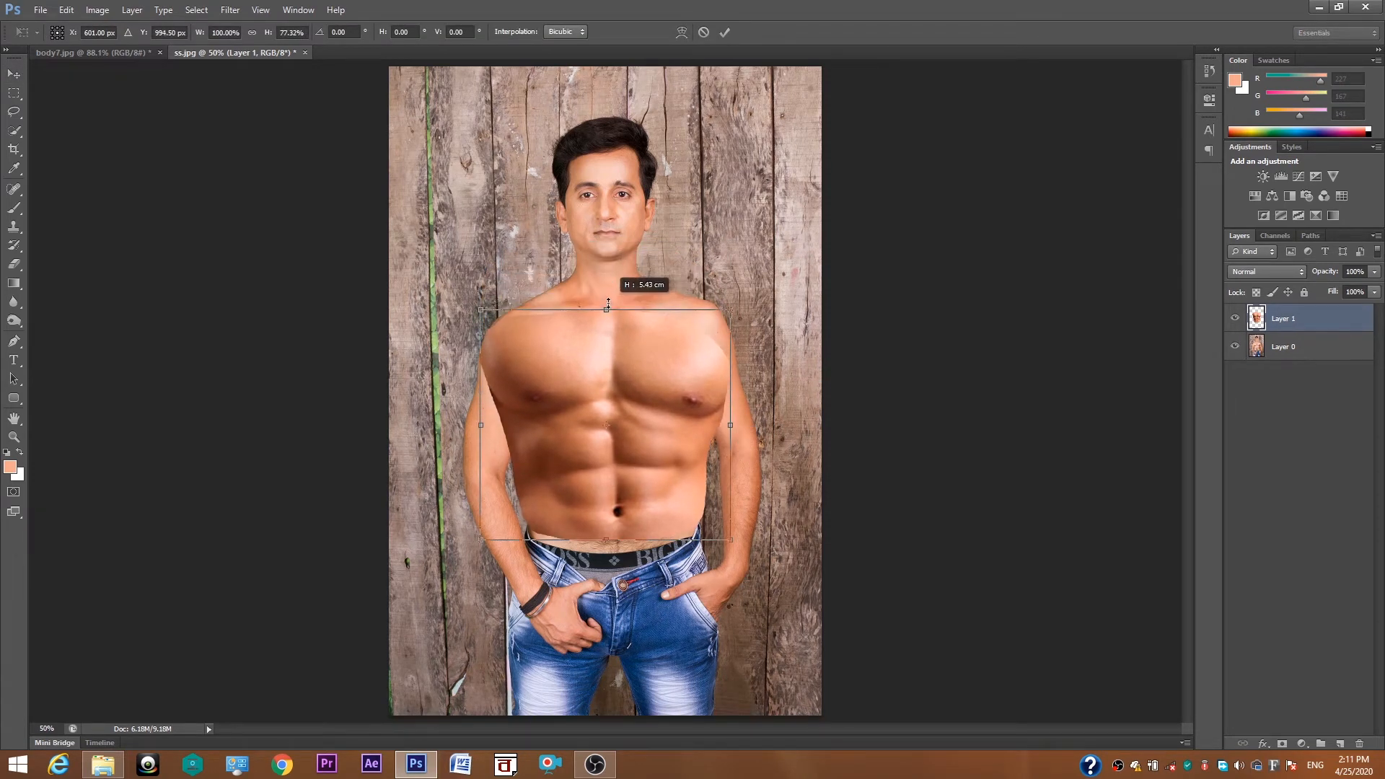
drag(726, 422, 695, 435)
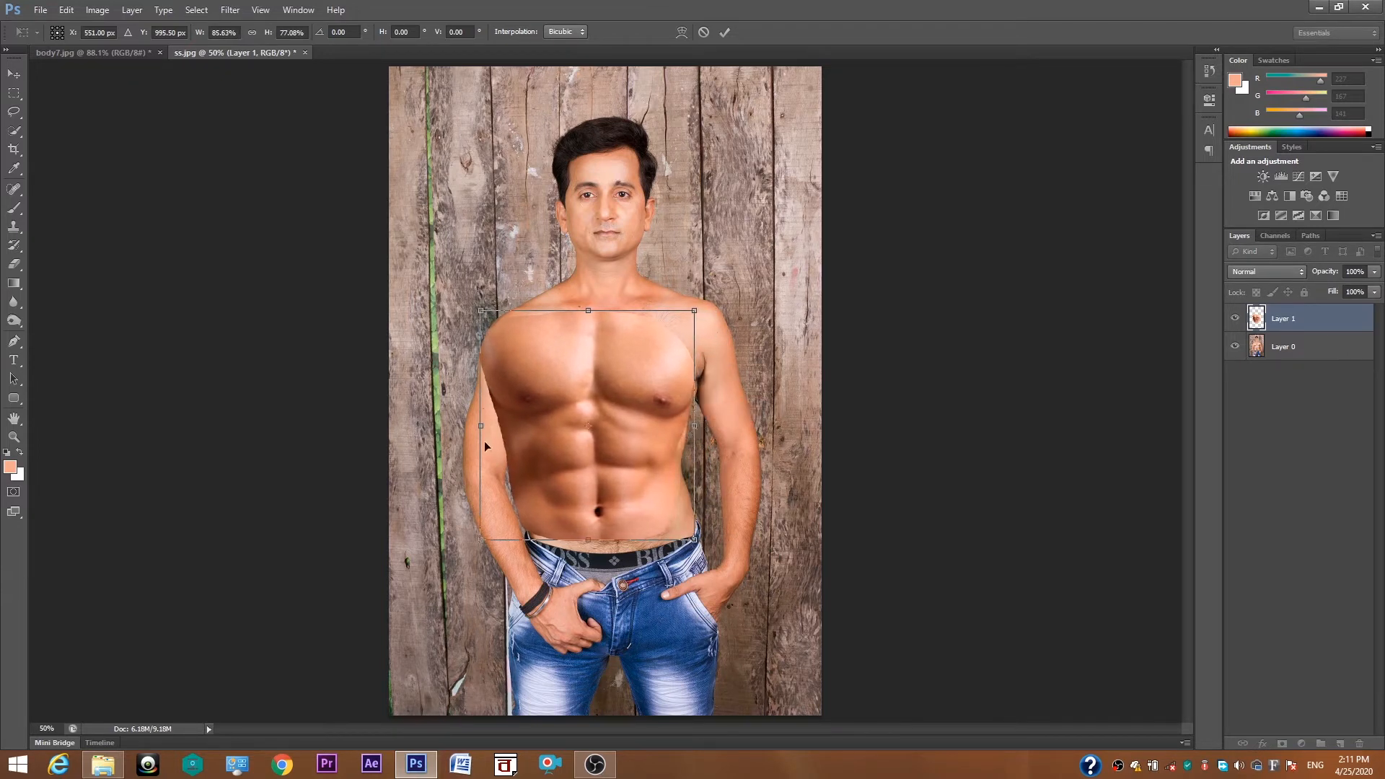
drag(476, 423, 517, 425)
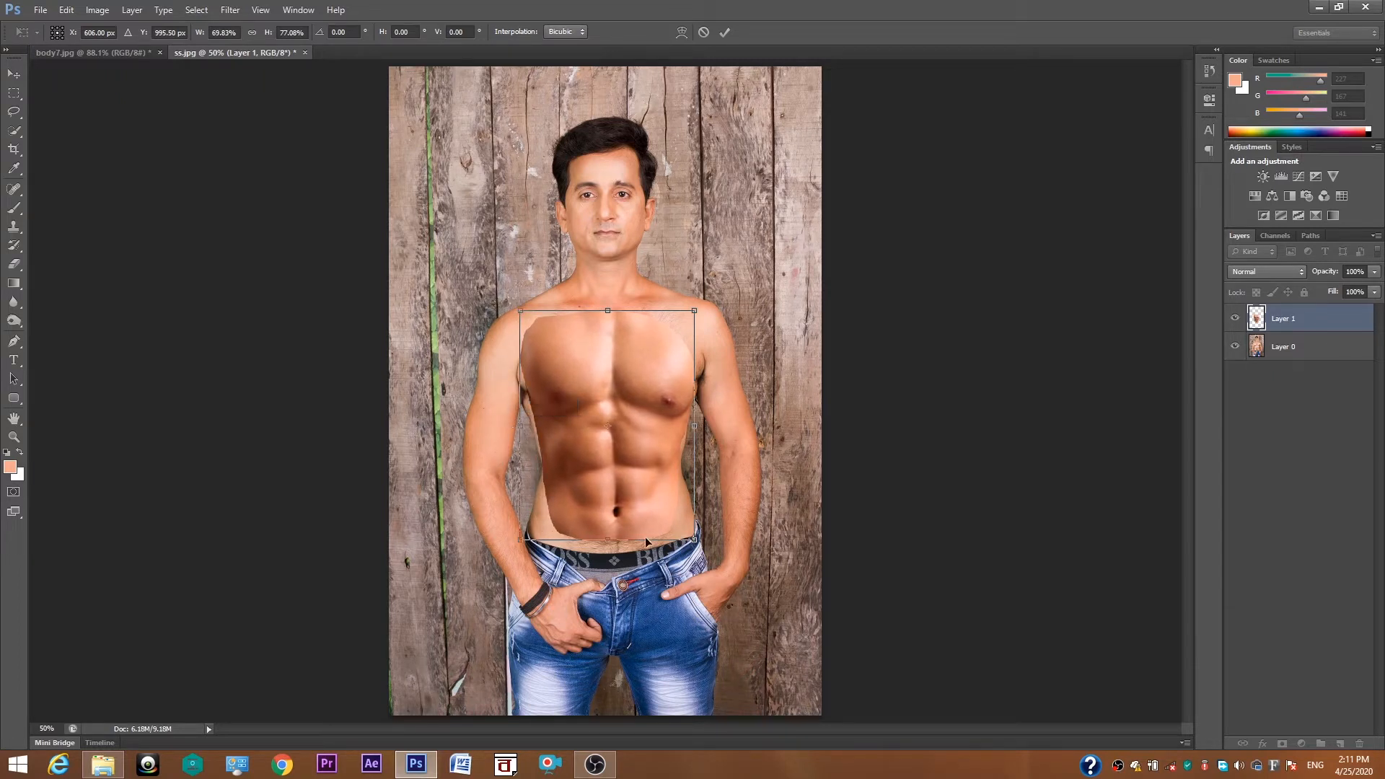
drag(607, 542, 607, 546)
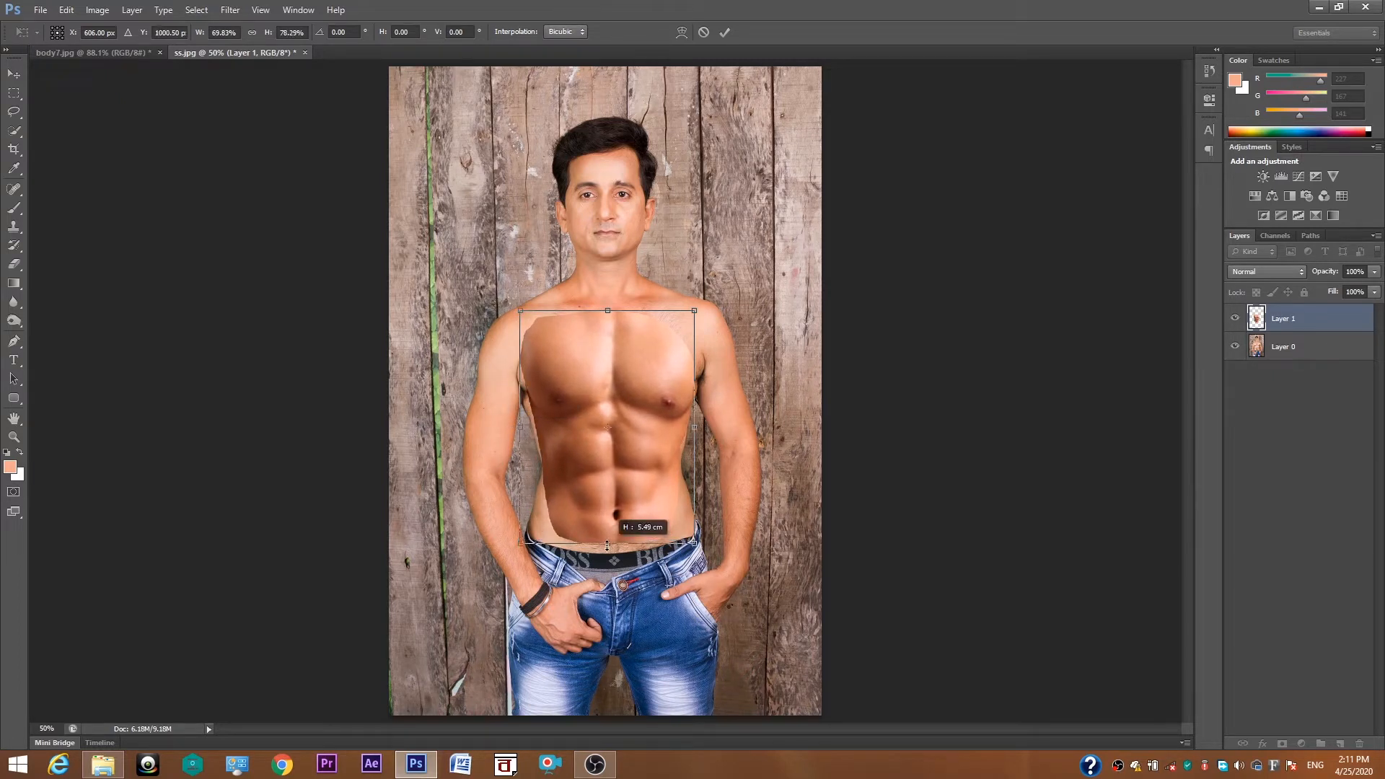
mouse_move(608, 310)
mouse_down()
mouse_move(609, 295)
mouse_move(609, 306)
mouse_up()
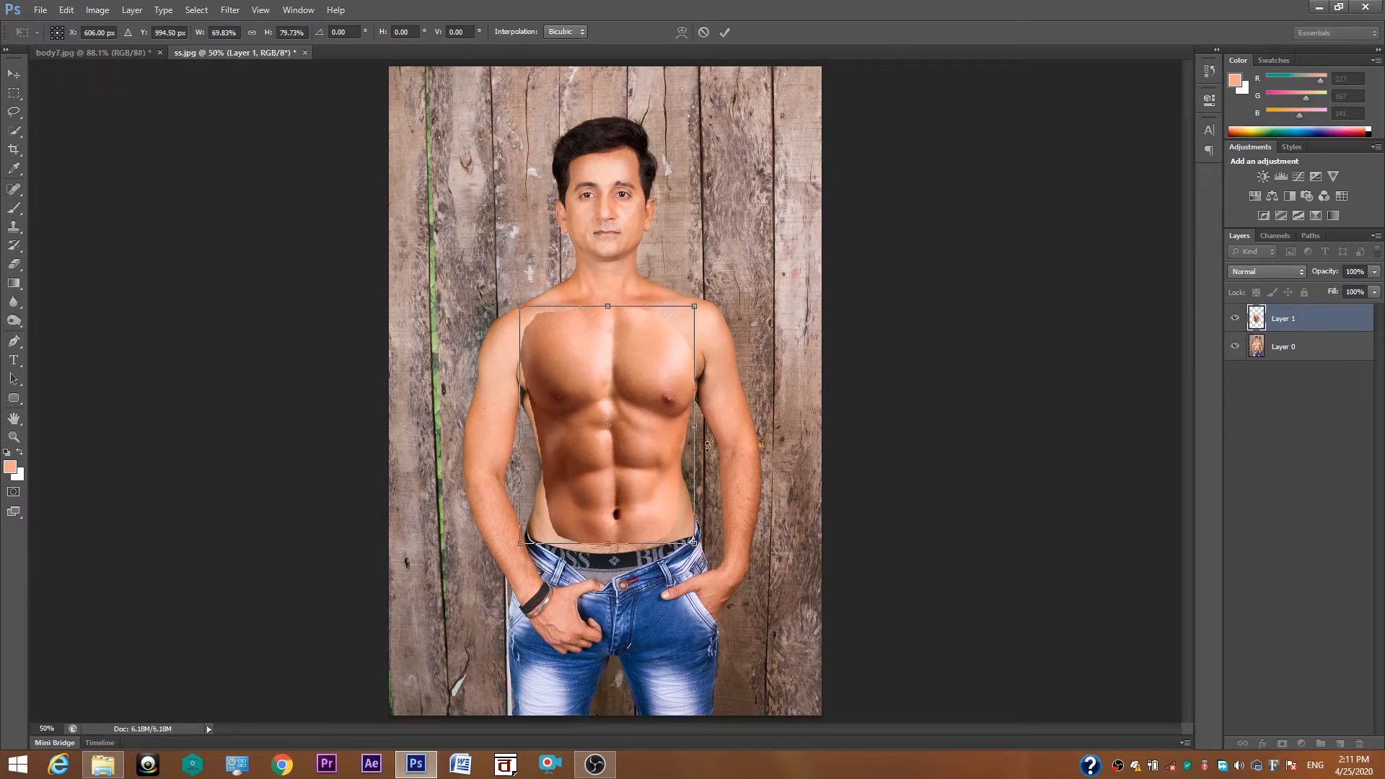
drag(694, 426, 689, 431)
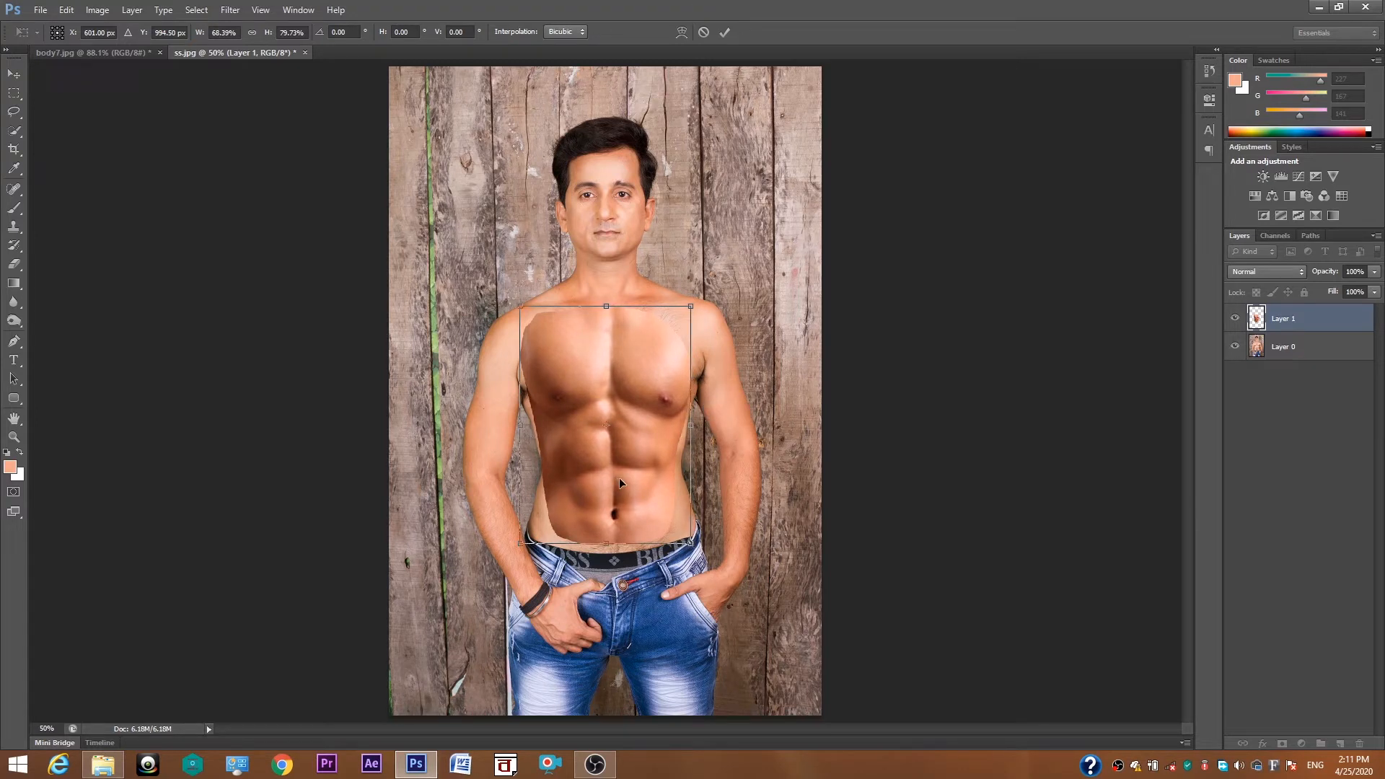
key(Left)
key(Left)
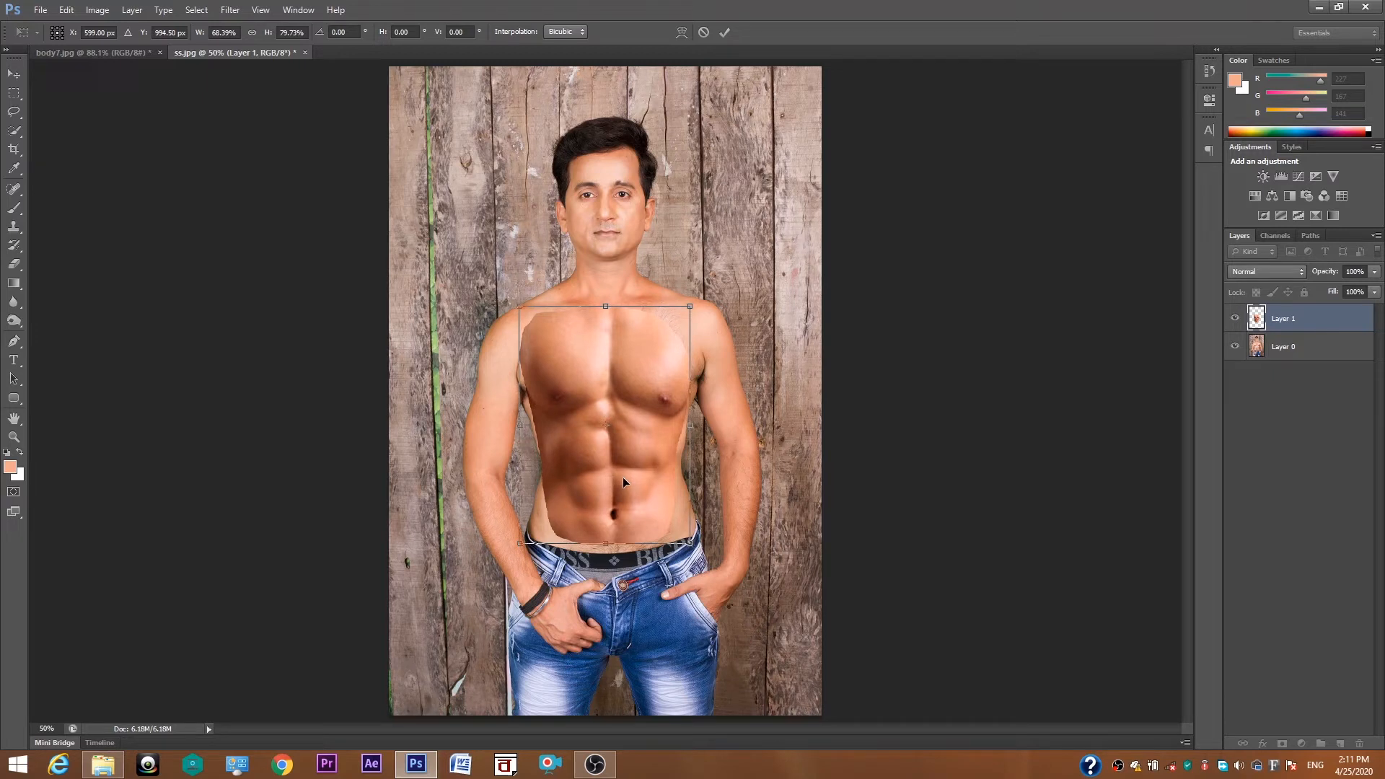
key(Return)
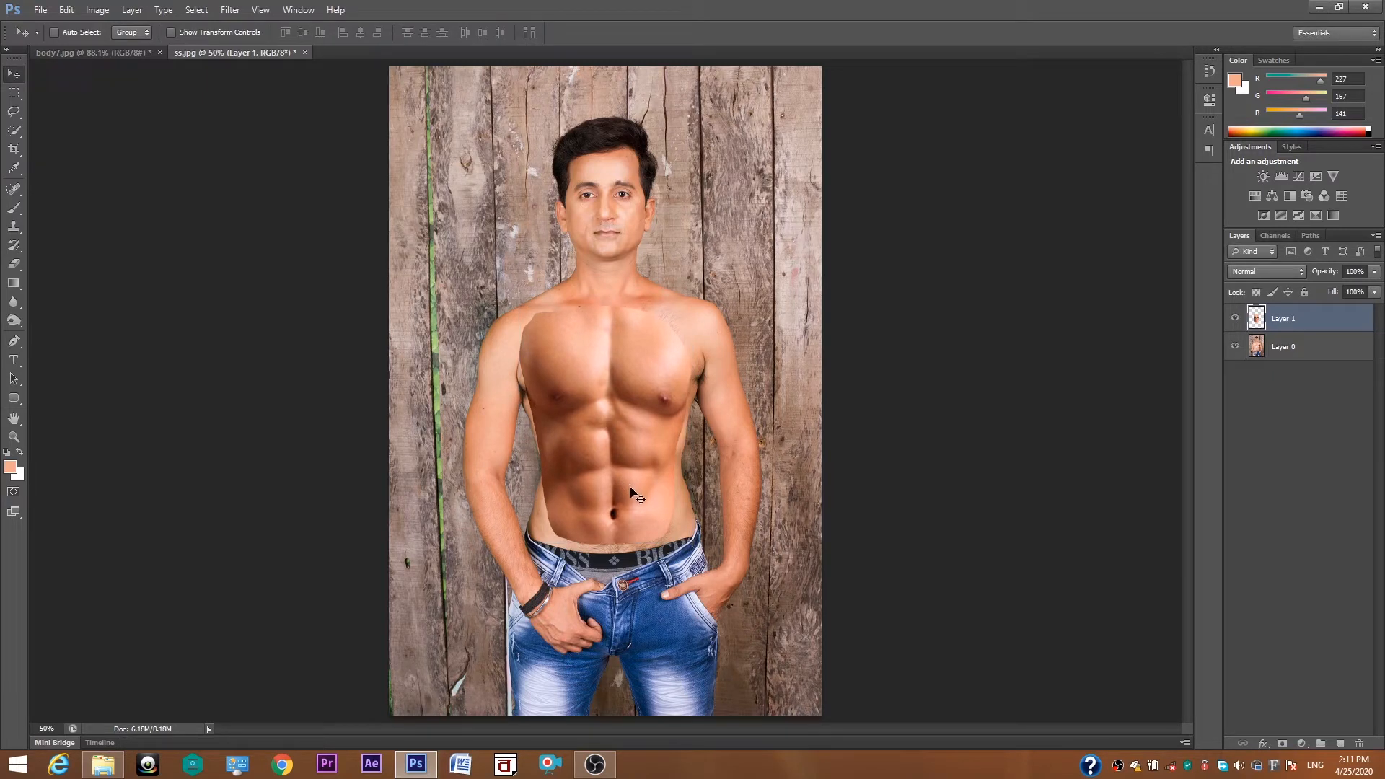
Stretch the lower edge of the pasted torso slightly down toward the waistband with Free Transform.
key(ctrl+t)
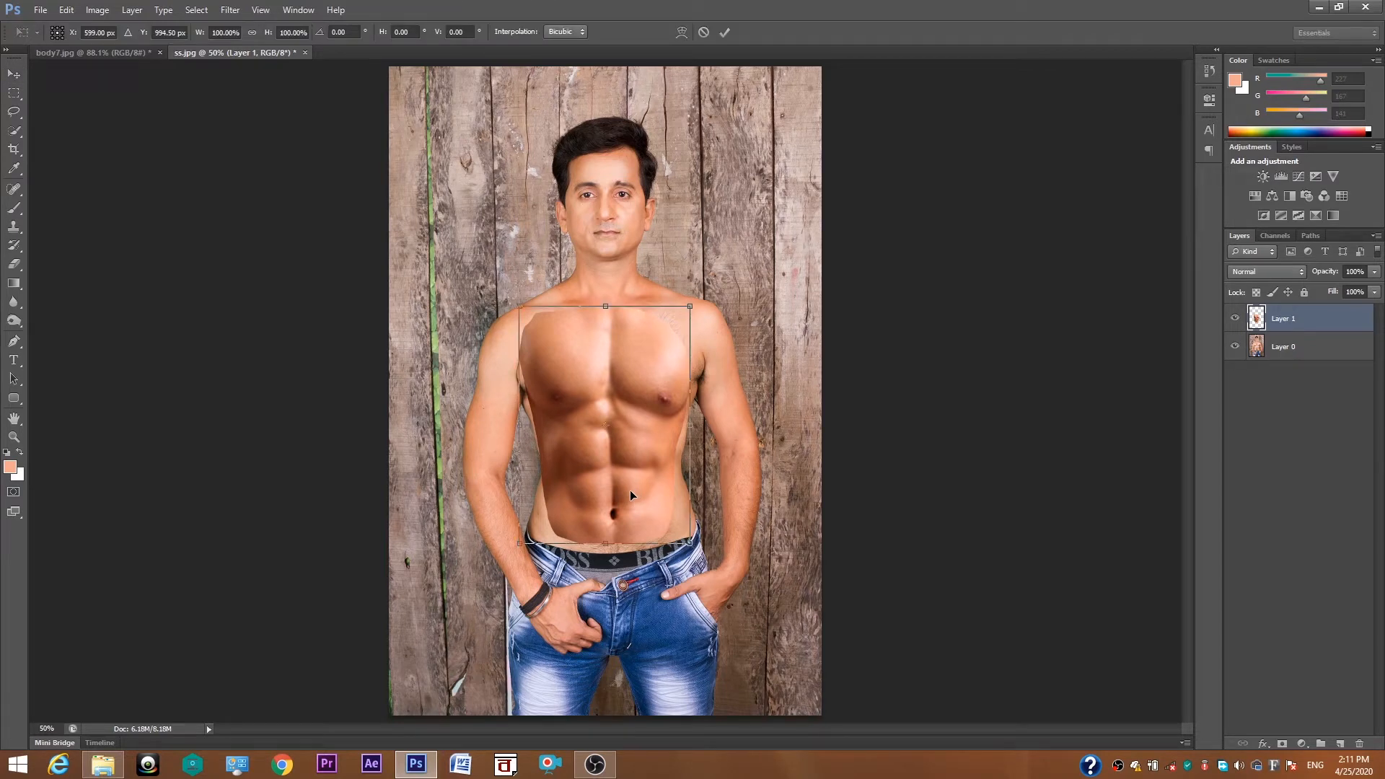
drag(610, 541, 617, 547)
key(Return)
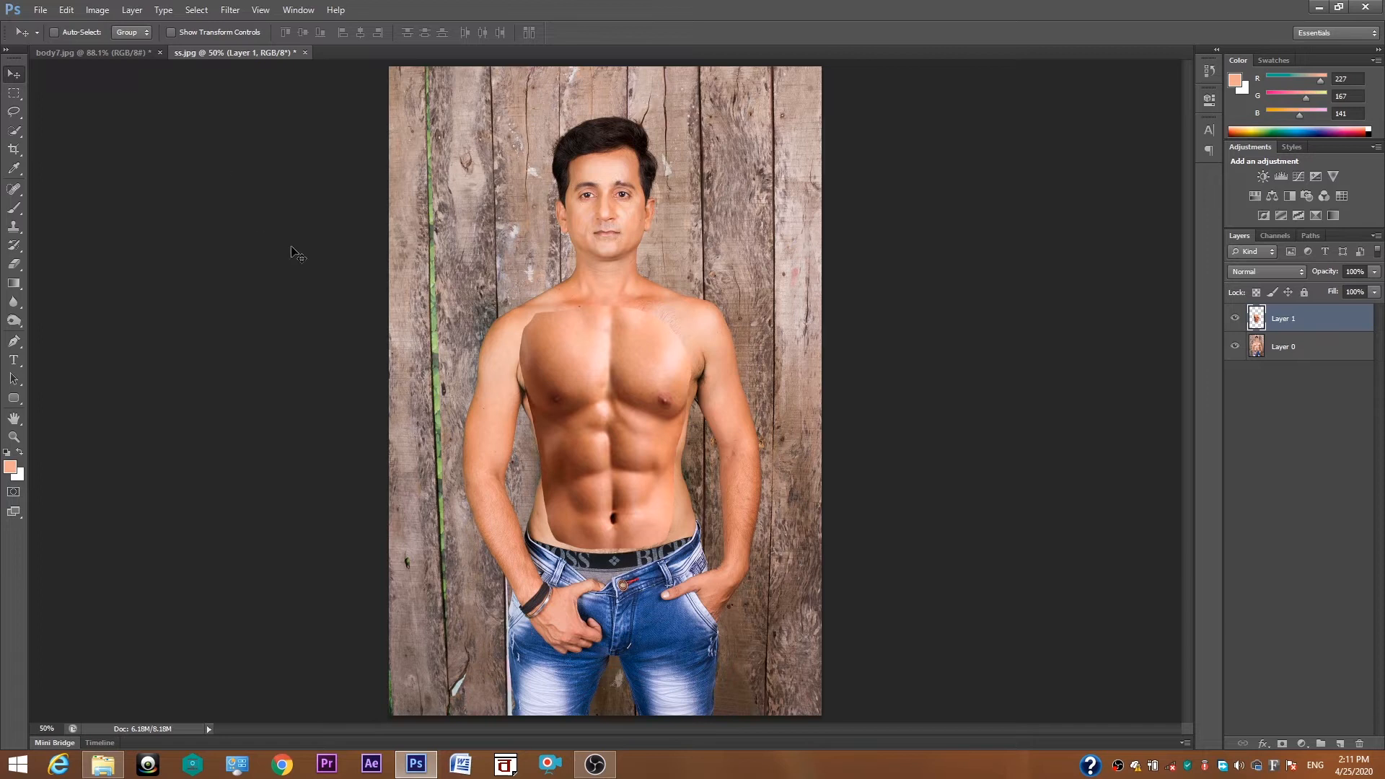
Open Curves for Layer 1 and brighten the RGB curve with a point at input 116, output 138.
click(97, 10)
mouse_move(142, 72)
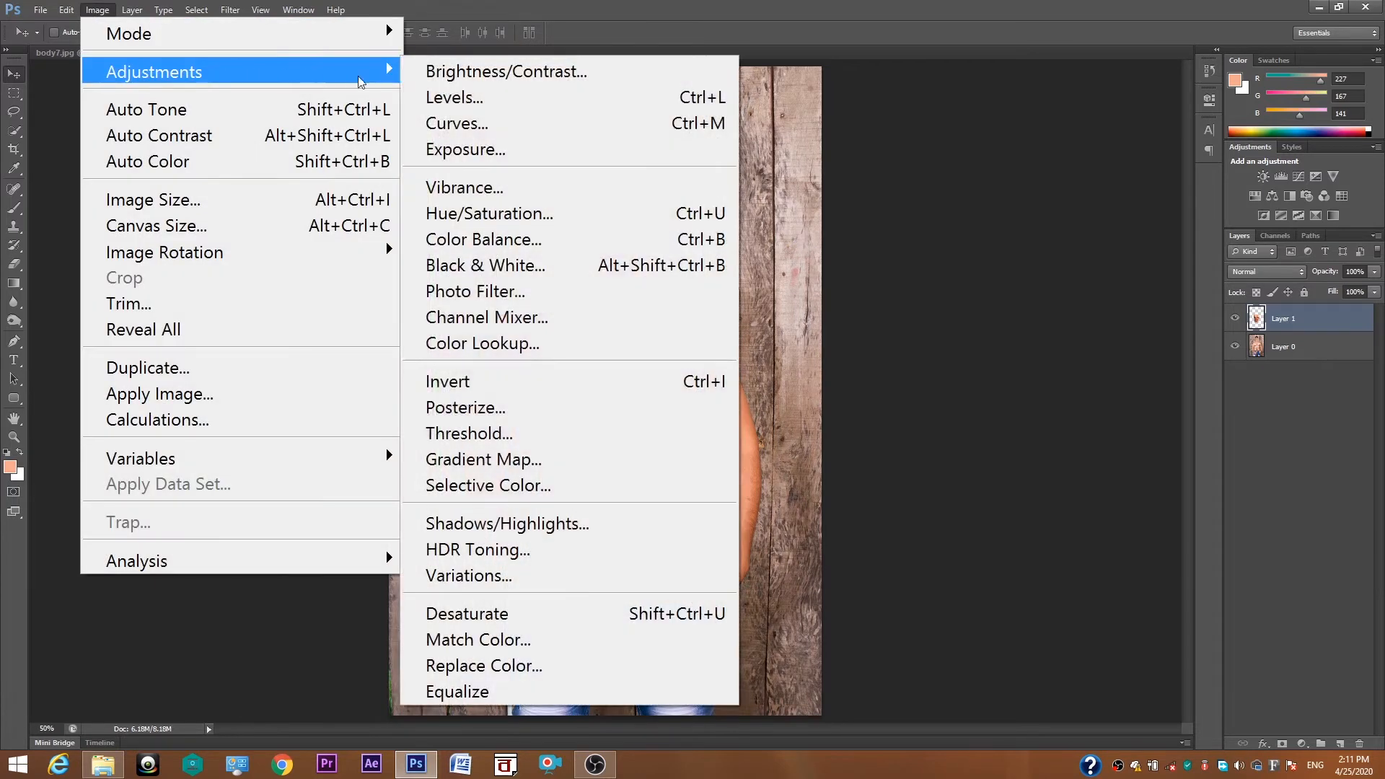
click(464, 123)
drag(936, 324, 923, 318)
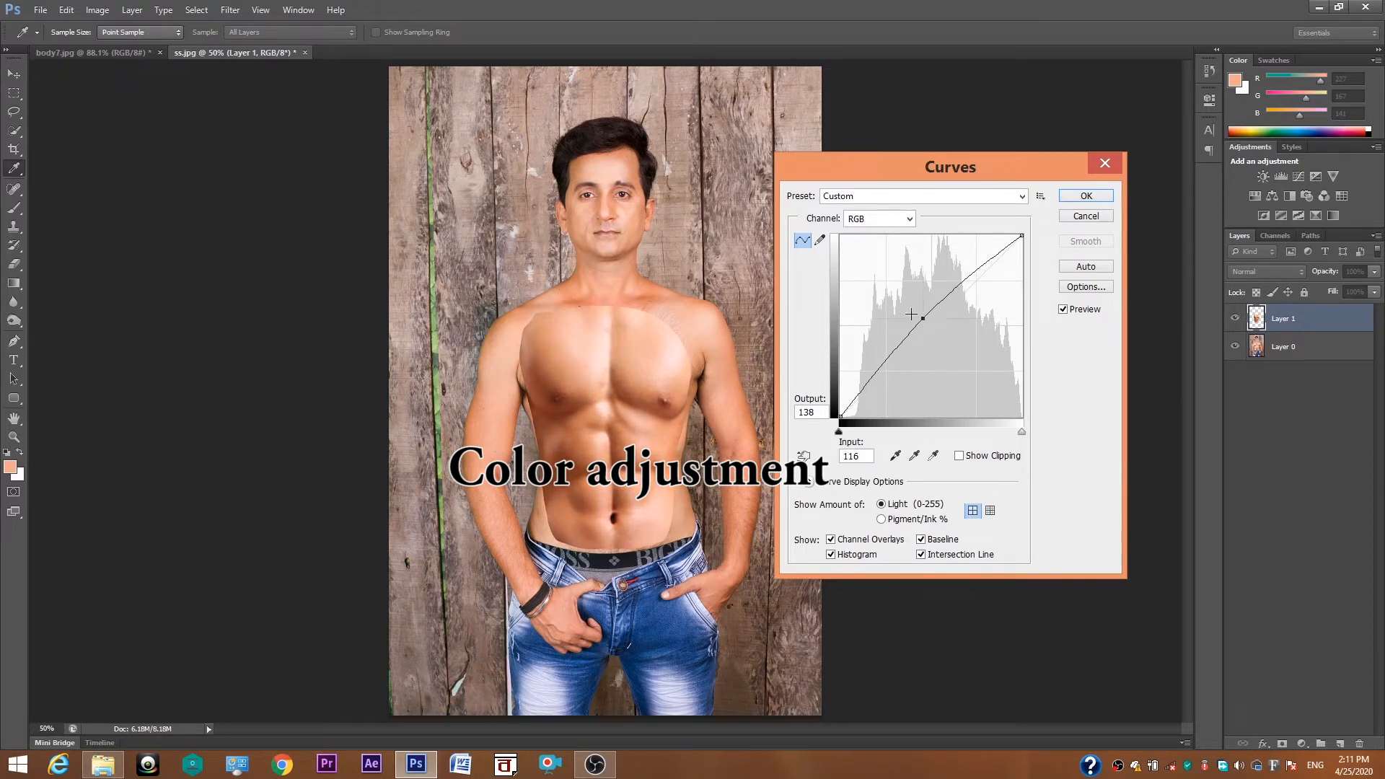
Raise the Blue channel curve slightly with a point at input 124, output 127.
click(879, 219)
click(861, 270)
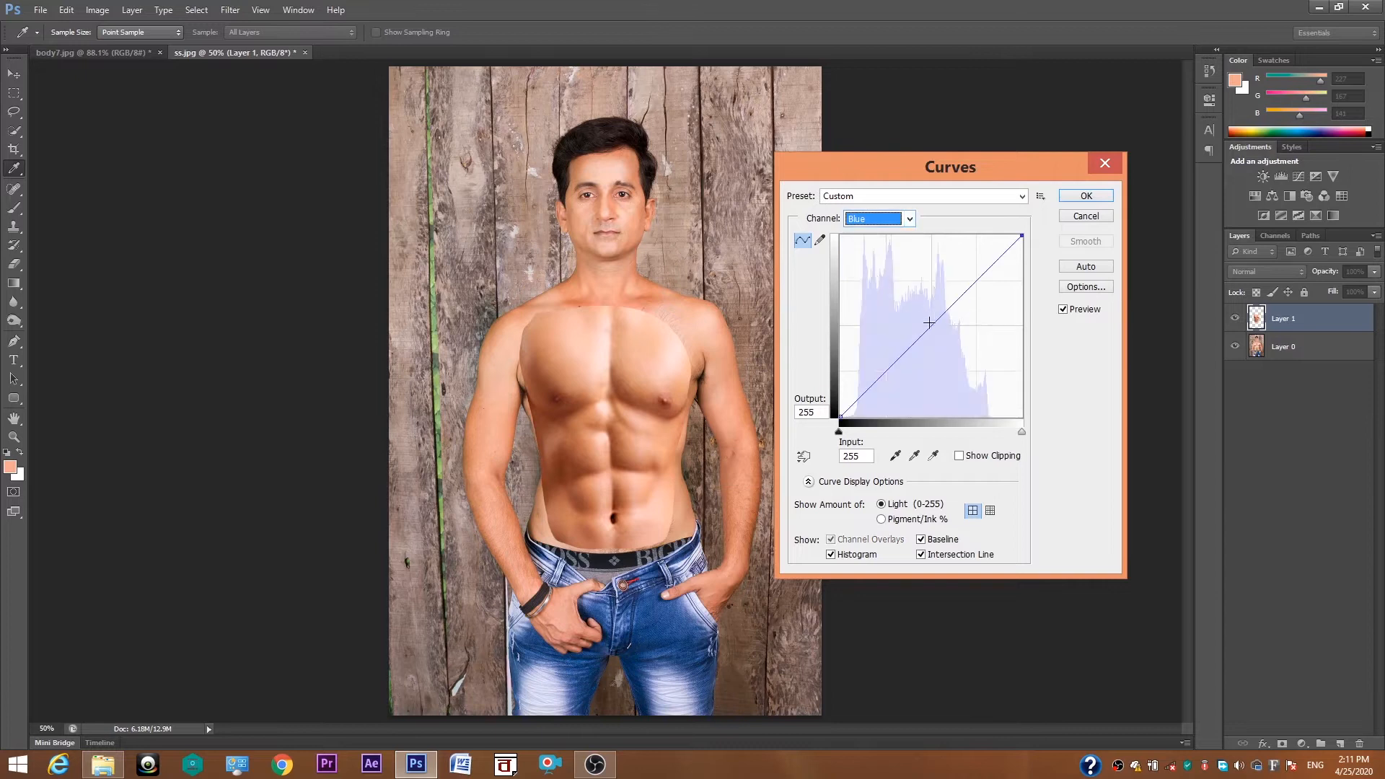
drag(931, 331, 929, 324)
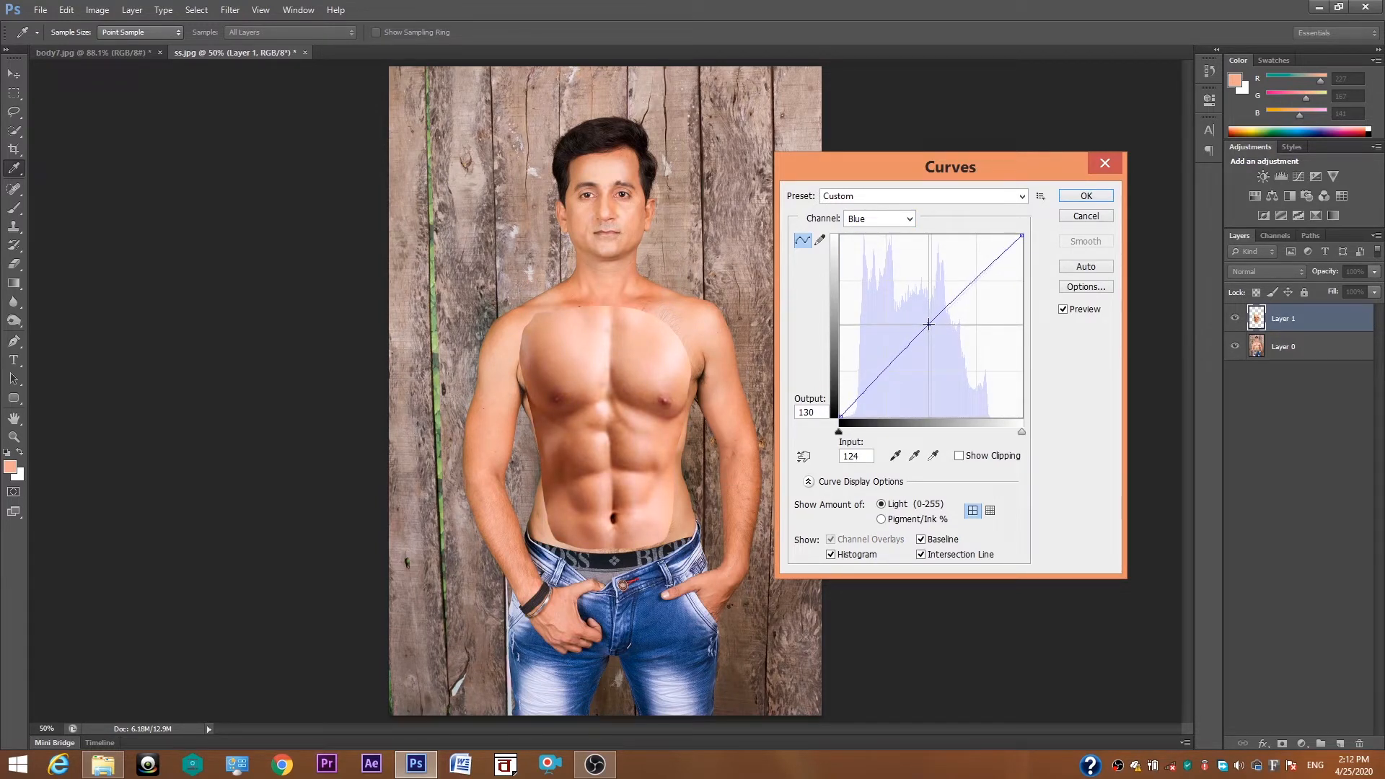
drag(929, 324, 928, 327)
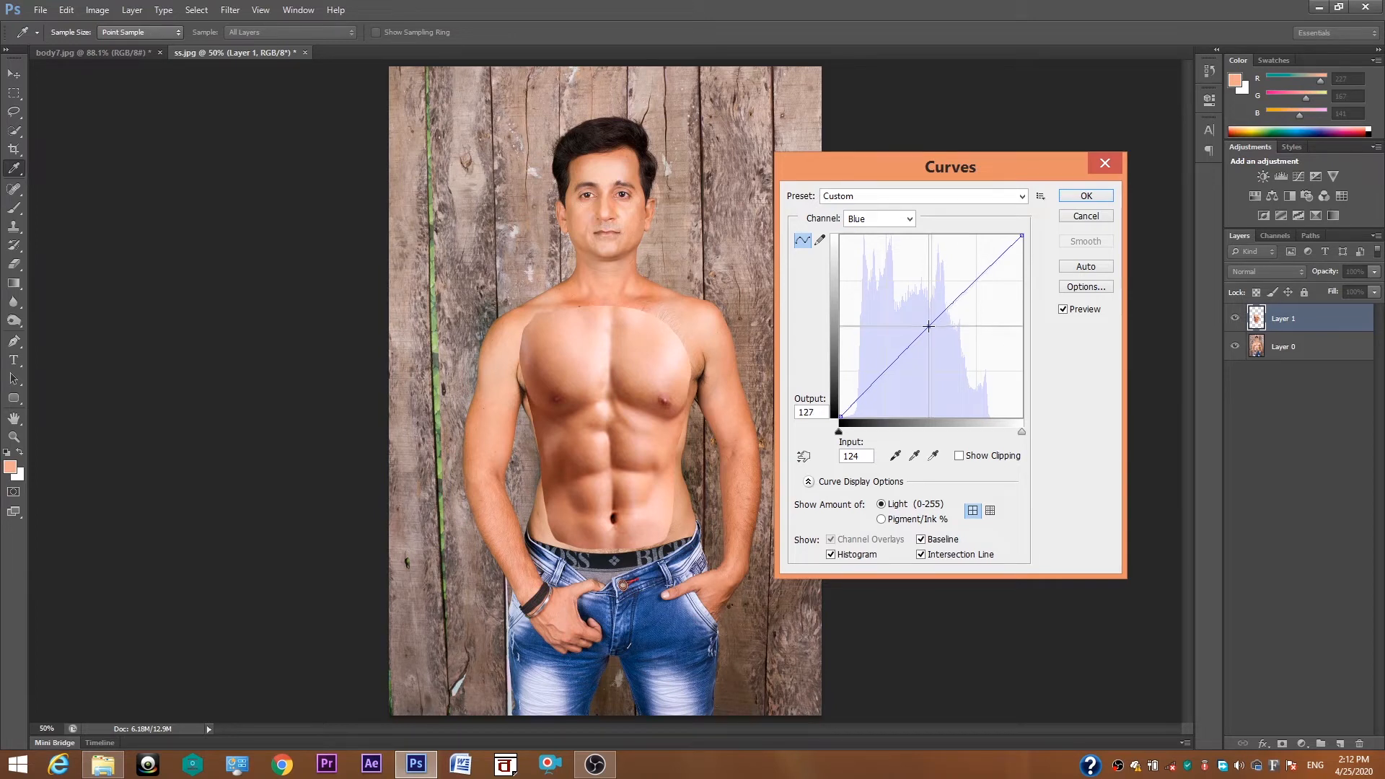
Lower the Red channel curve to input 126, output 117, and apply the Curves adjustment to Layer 1.
click(879, 219)
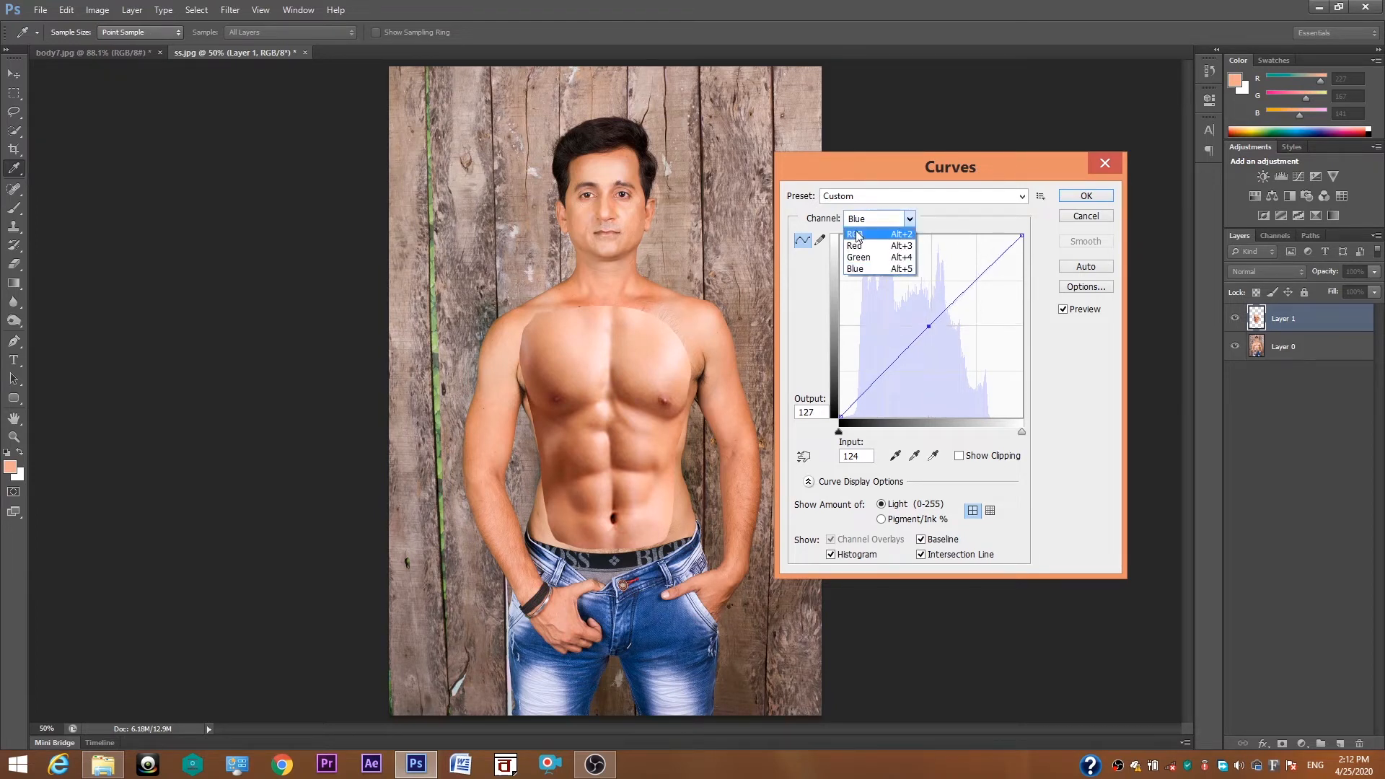
click(862, 246)
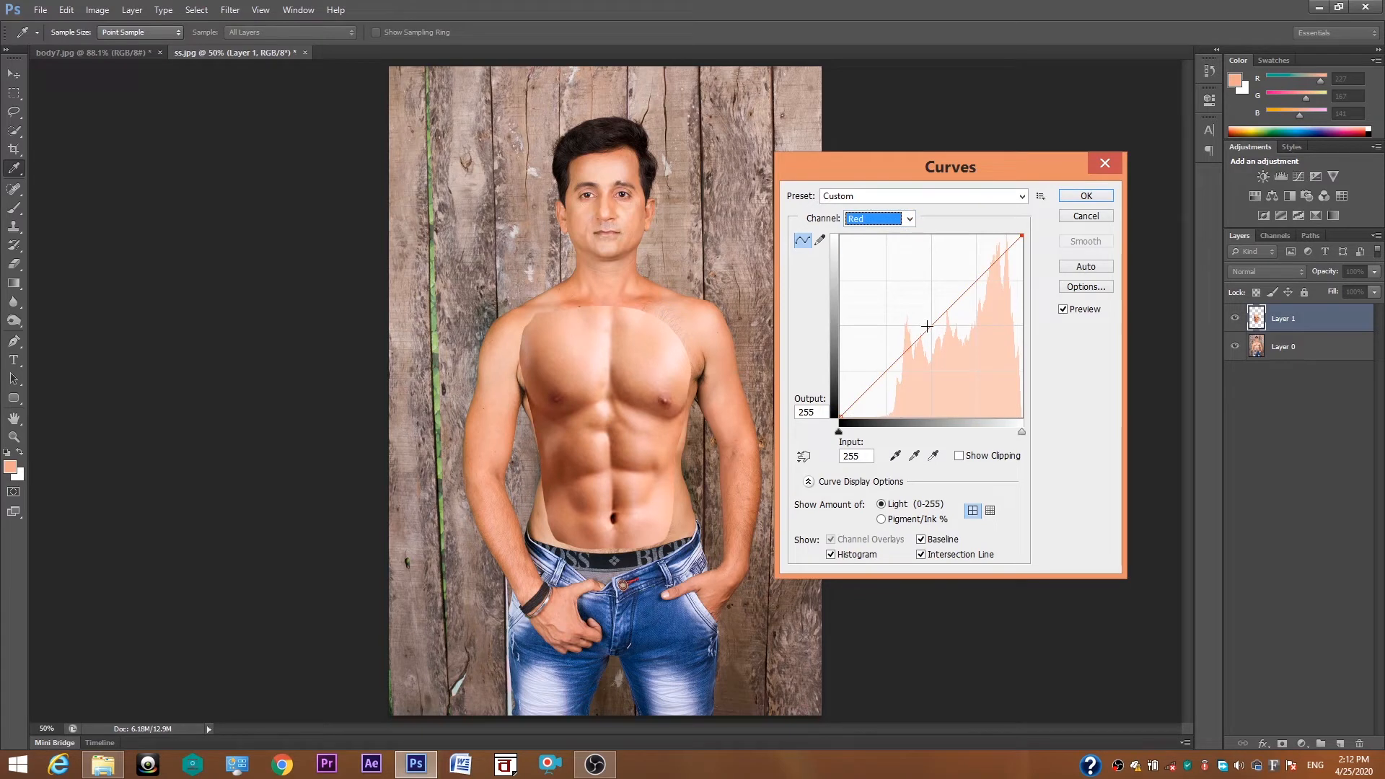
click(928, 330)
drag(929, 330, 933, 336)
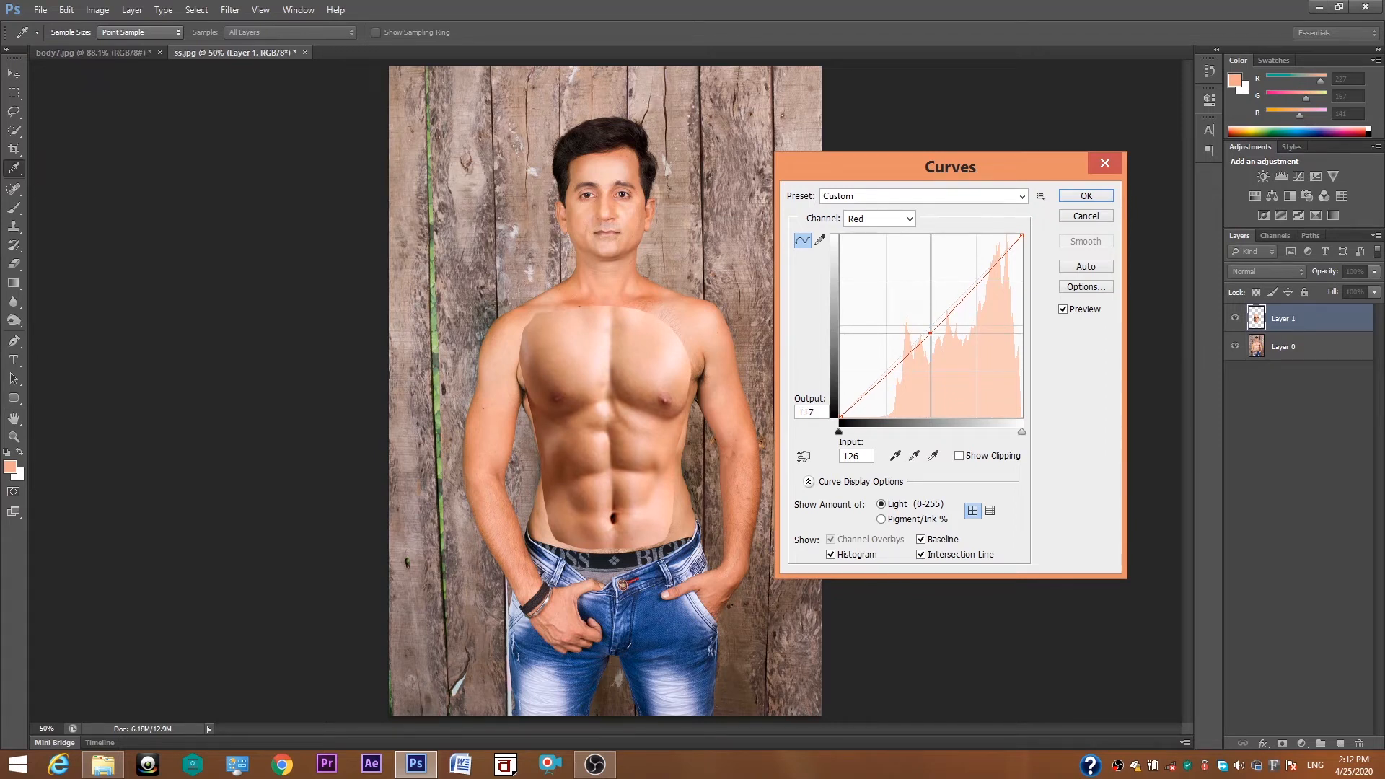
click(1086, 197)
key(v)
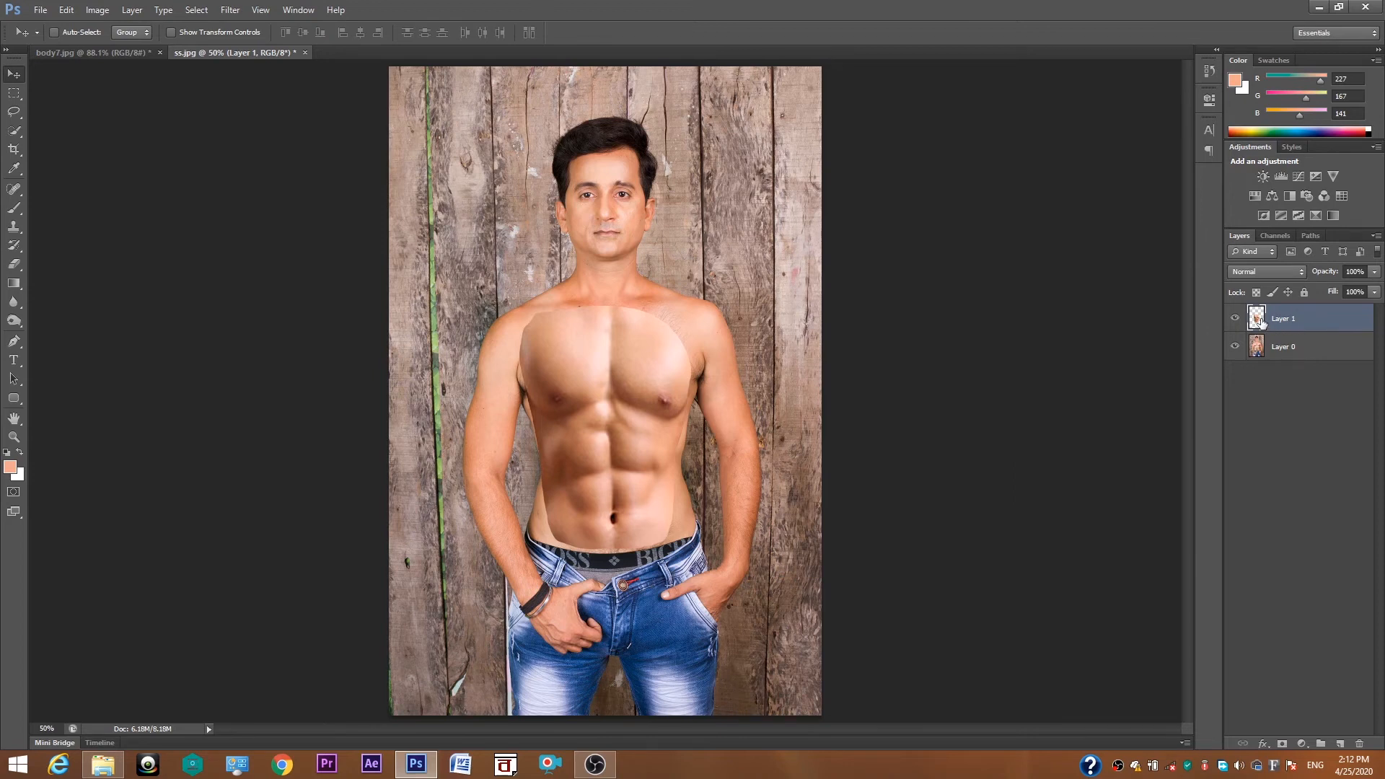
Select the pixels of Layer 1 and contract the selection by 10 pixels.
right_click(1259, 321)
click(951, 297)
click(196, 10)
mouse_move(249, 309)
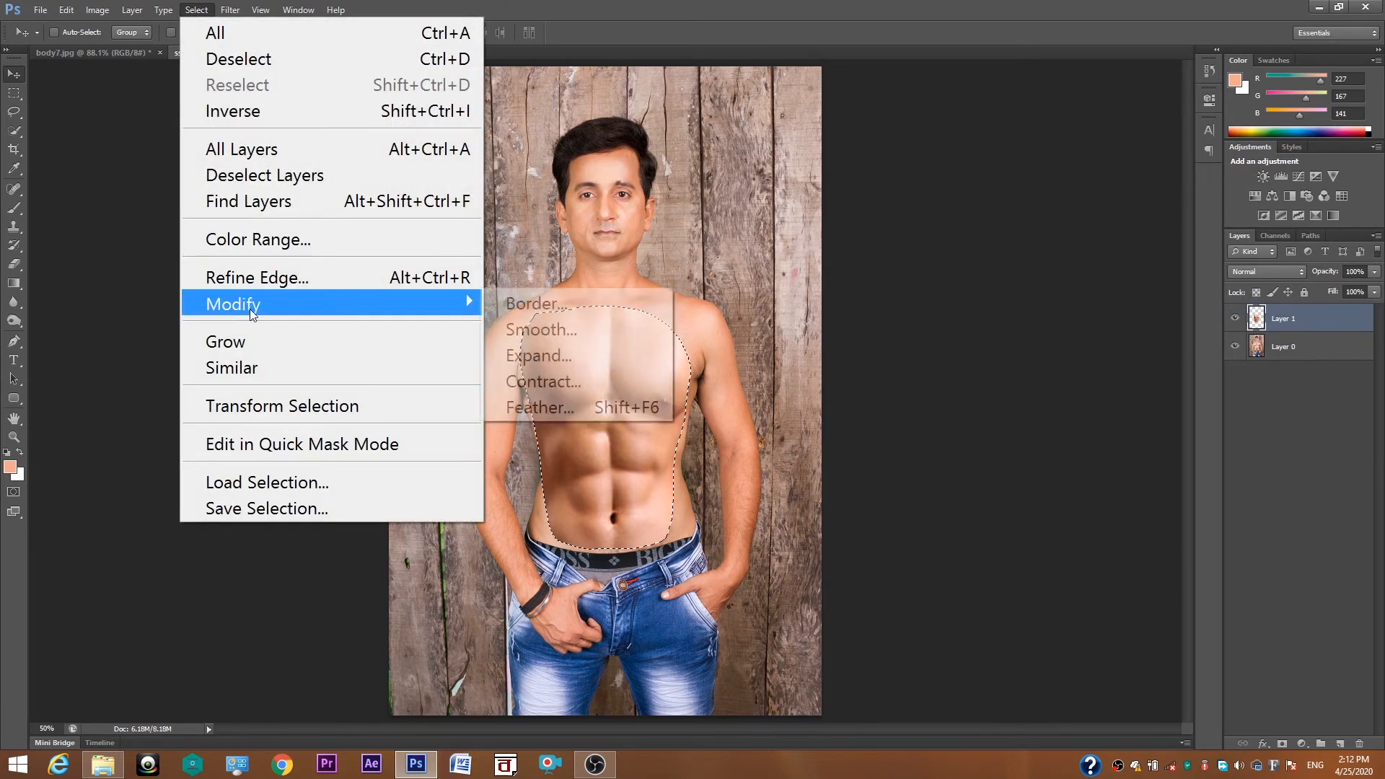
click(543, 381)
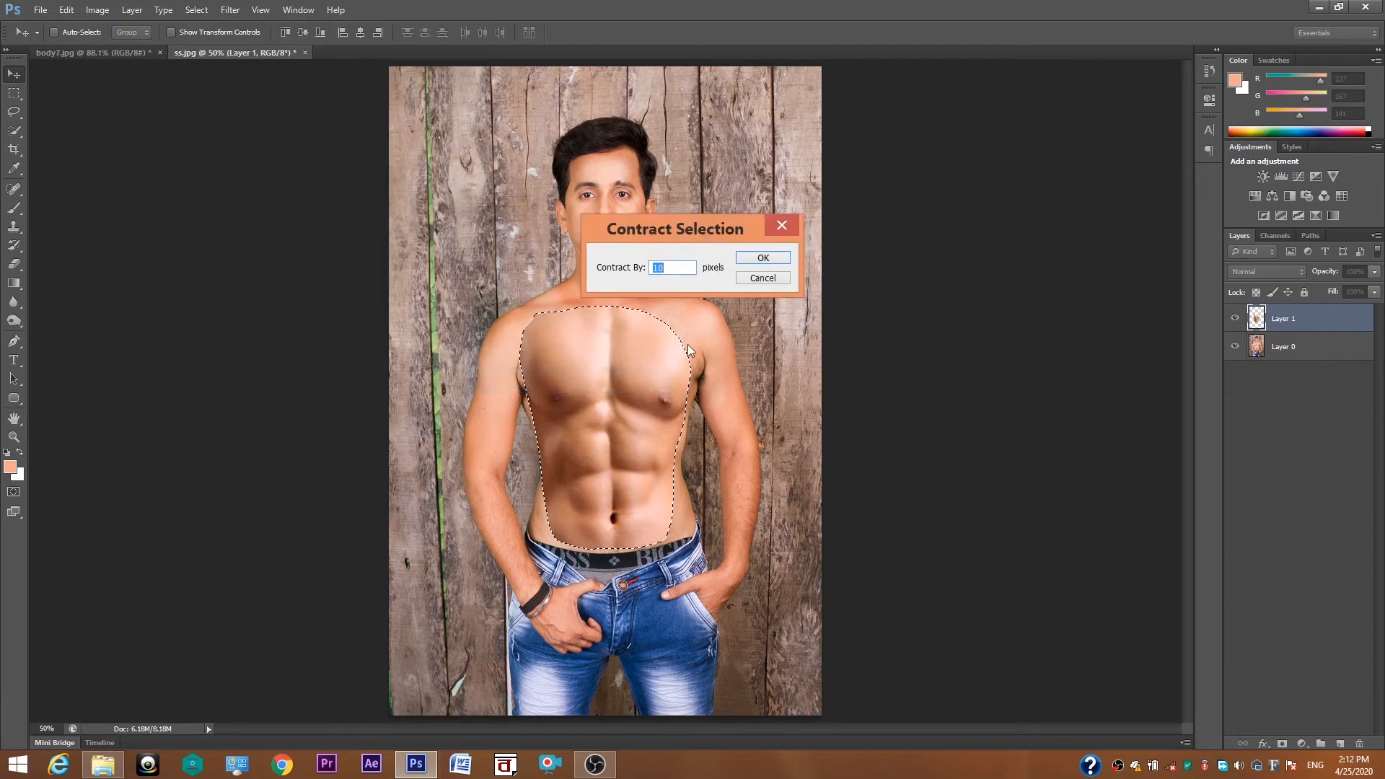
click(766, 261)
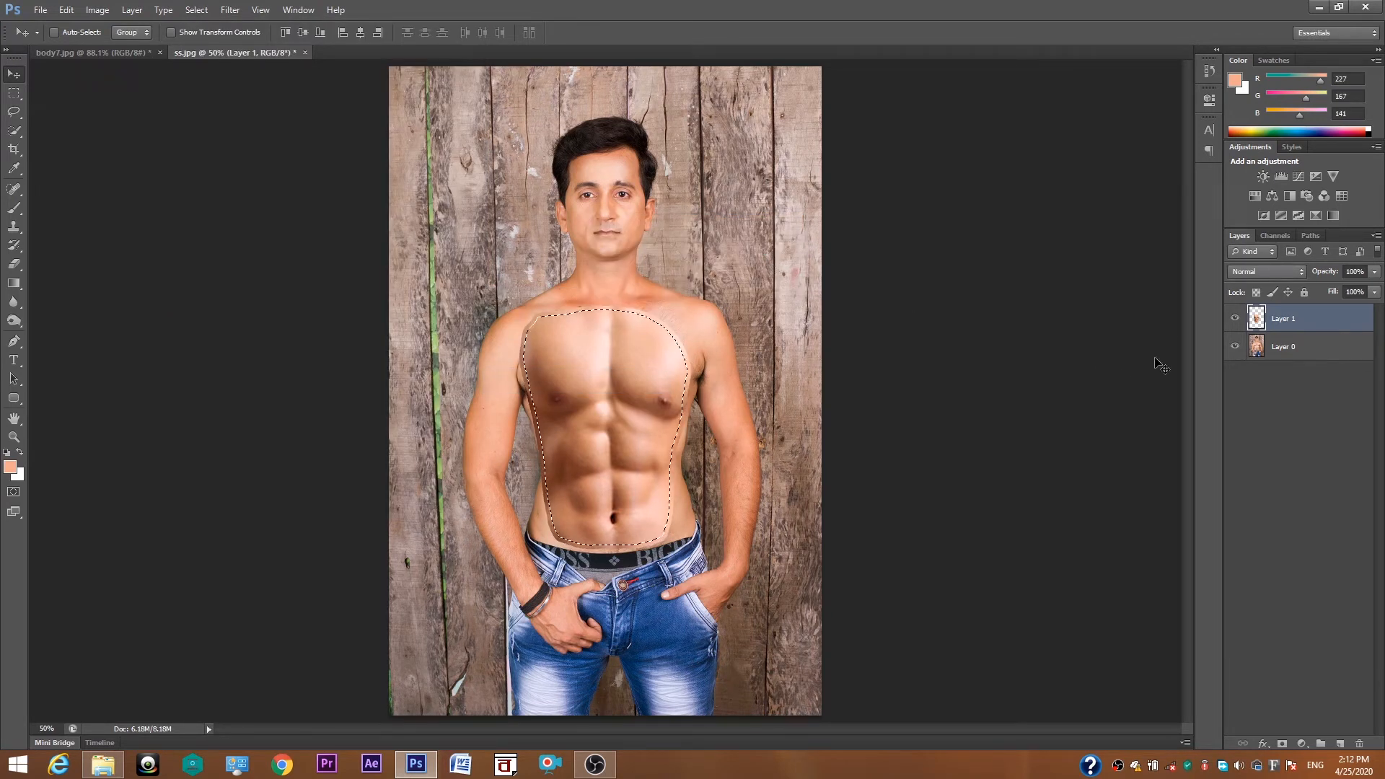
Hide Layer 1 and erase the original torso inside the selection on Layer 0 with a 250 px Eraser.
click(1264, 349)
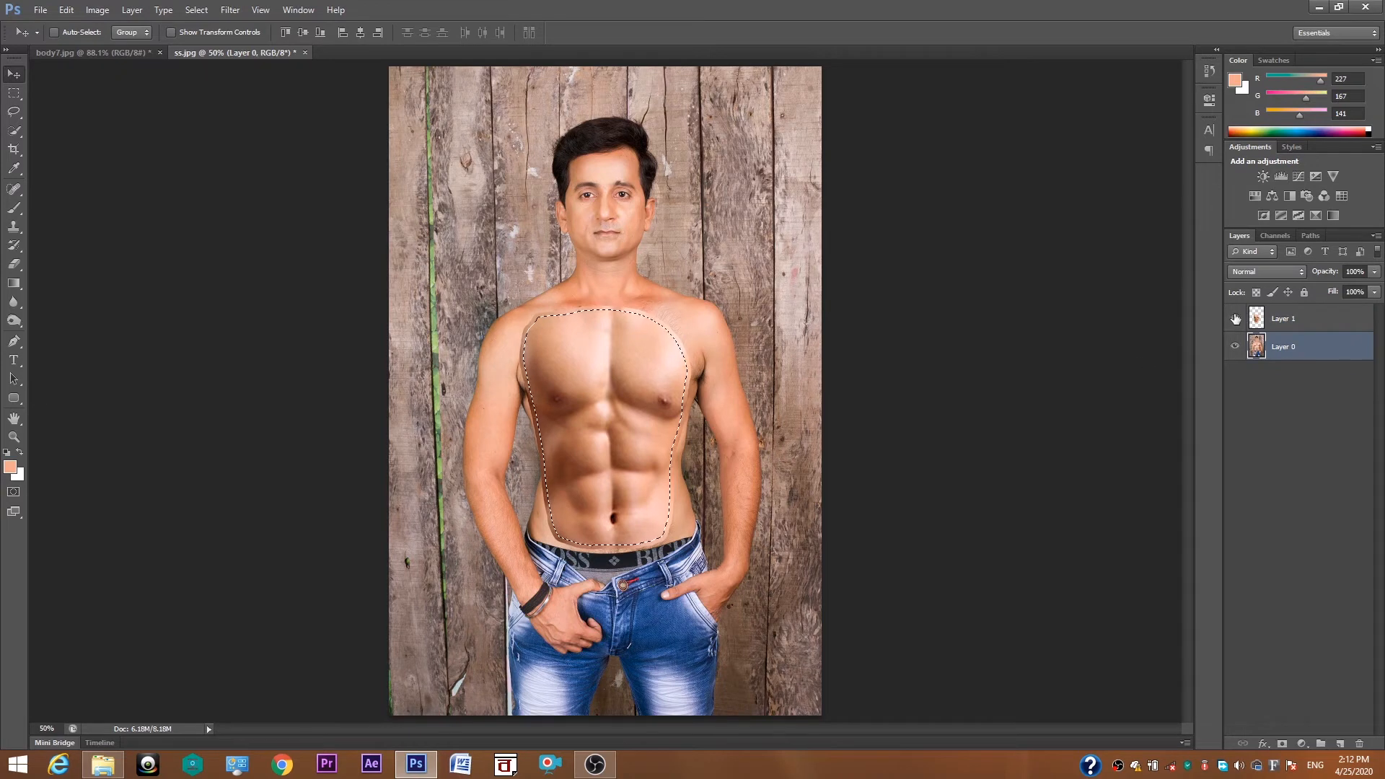
click(1235, 319)
click(14, 264)
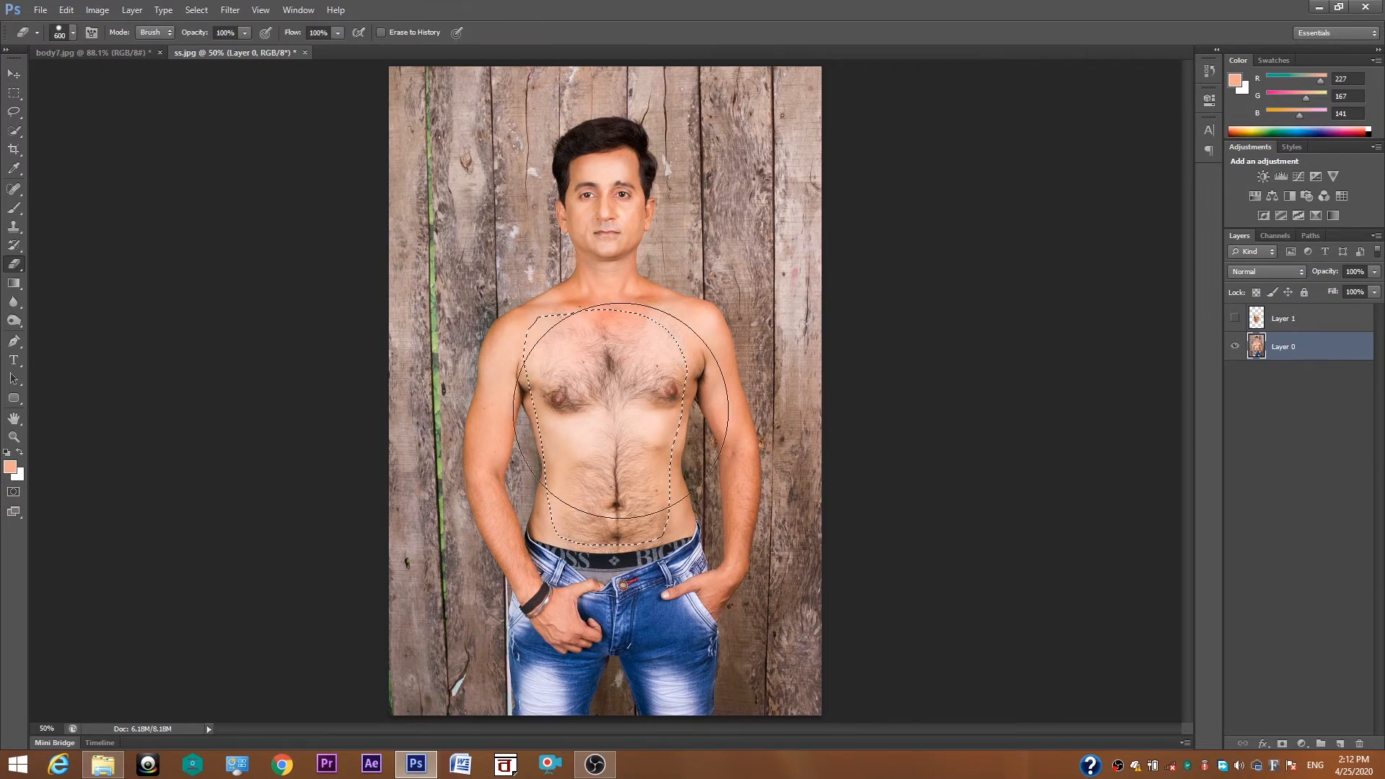
key(bracketleft)
key(bracketleft)
key(bracketleft)
key(bracketleft)
mouse_move(570, 361)
mouse_down()
mouse_move(649, 349)
mouse_move(655, 436)
mouse_move(618, 530)
mouse_move(552, 514)
mouse_move(534, 473)
mouse_move(558, 414)
mouse_move(596, 402)
mouse_move(599, 451)
mouse_move(566, 479)
mouse_up()
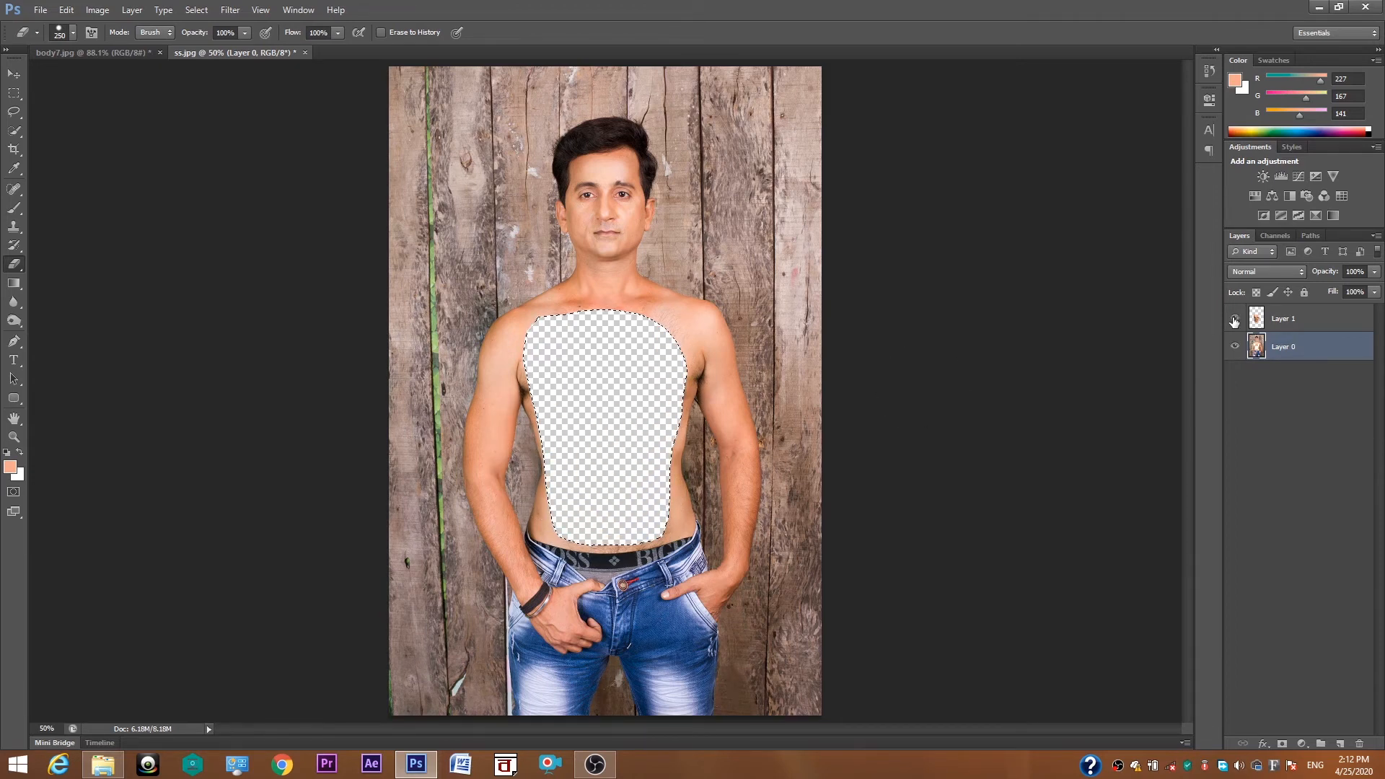
Show Layer 1 again with the torso area deselected, and select Layer 1 and Layer 0 together.
click(1234, 320)
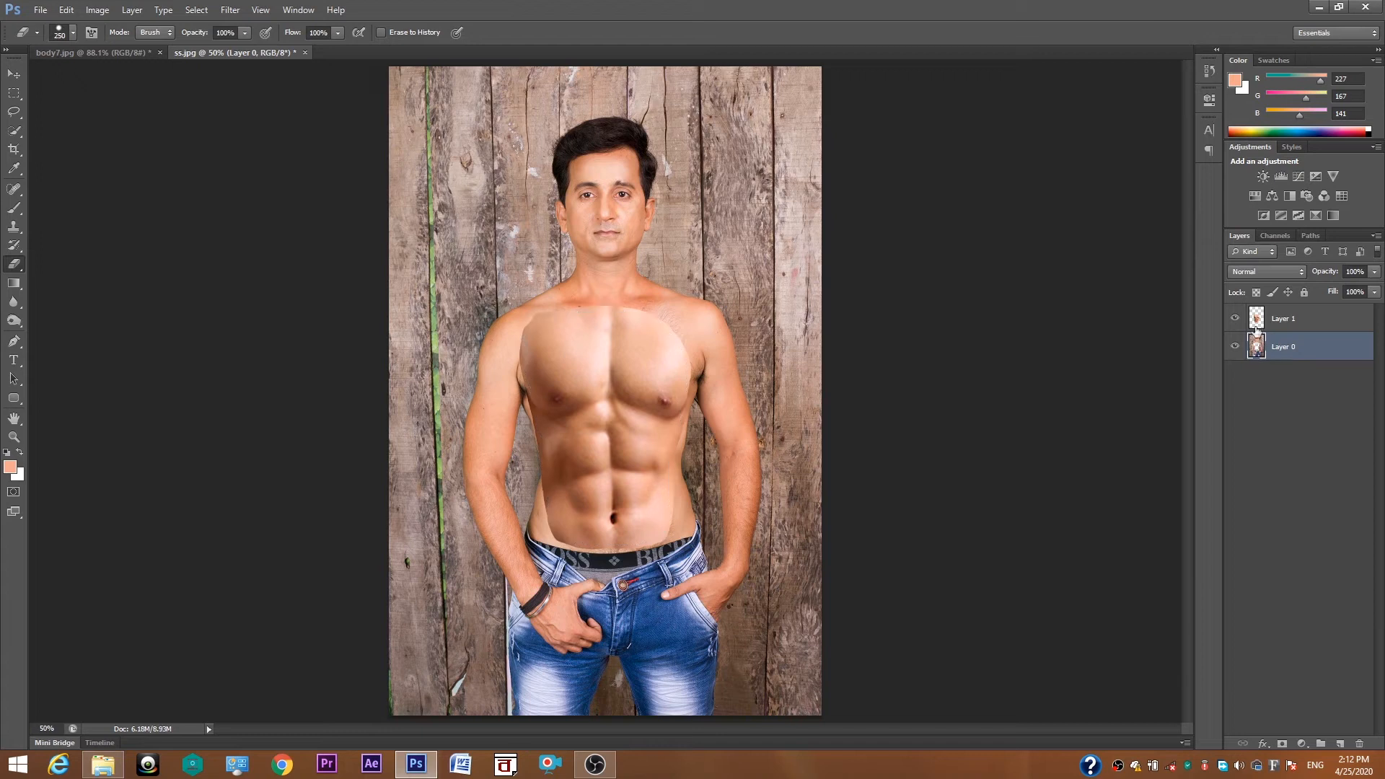
shift+click(1262, 320)
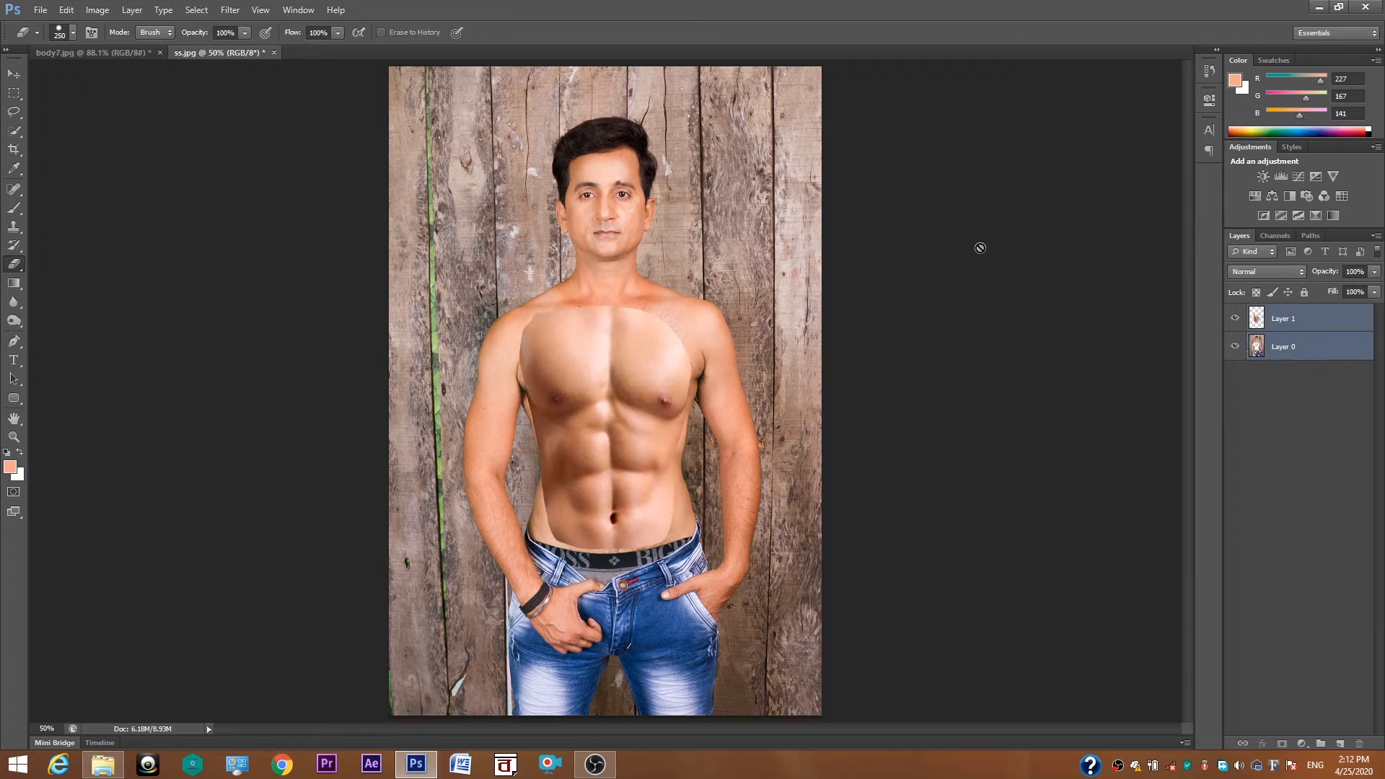
Auto-blend Layer 1 and Layer 0 so the muscular torso fades seamlessly into the original body.
click(67, 9)
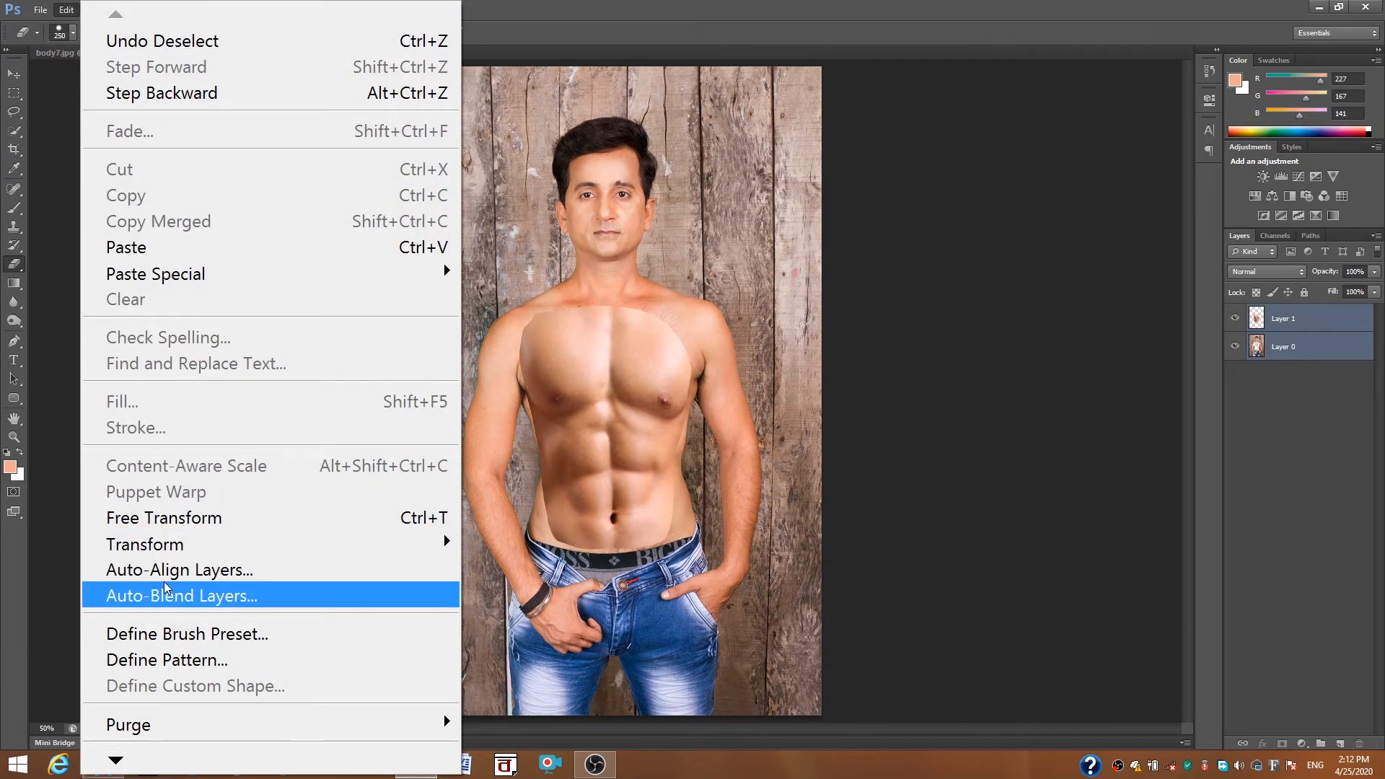
click(181, 596)
click(767, 217)
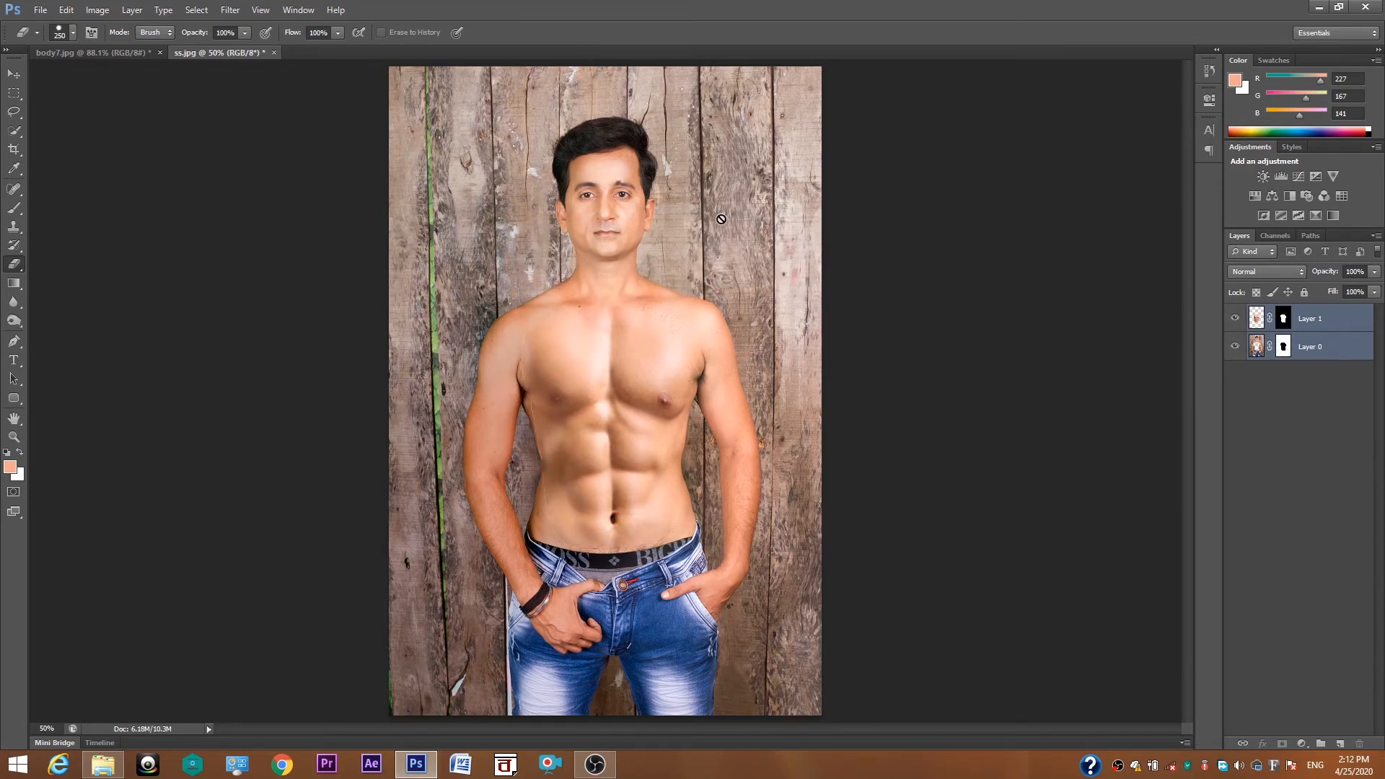
Select both Layer 1 and Layer 0 with their blend masks and merge them into a single layer.
click(14, 437)
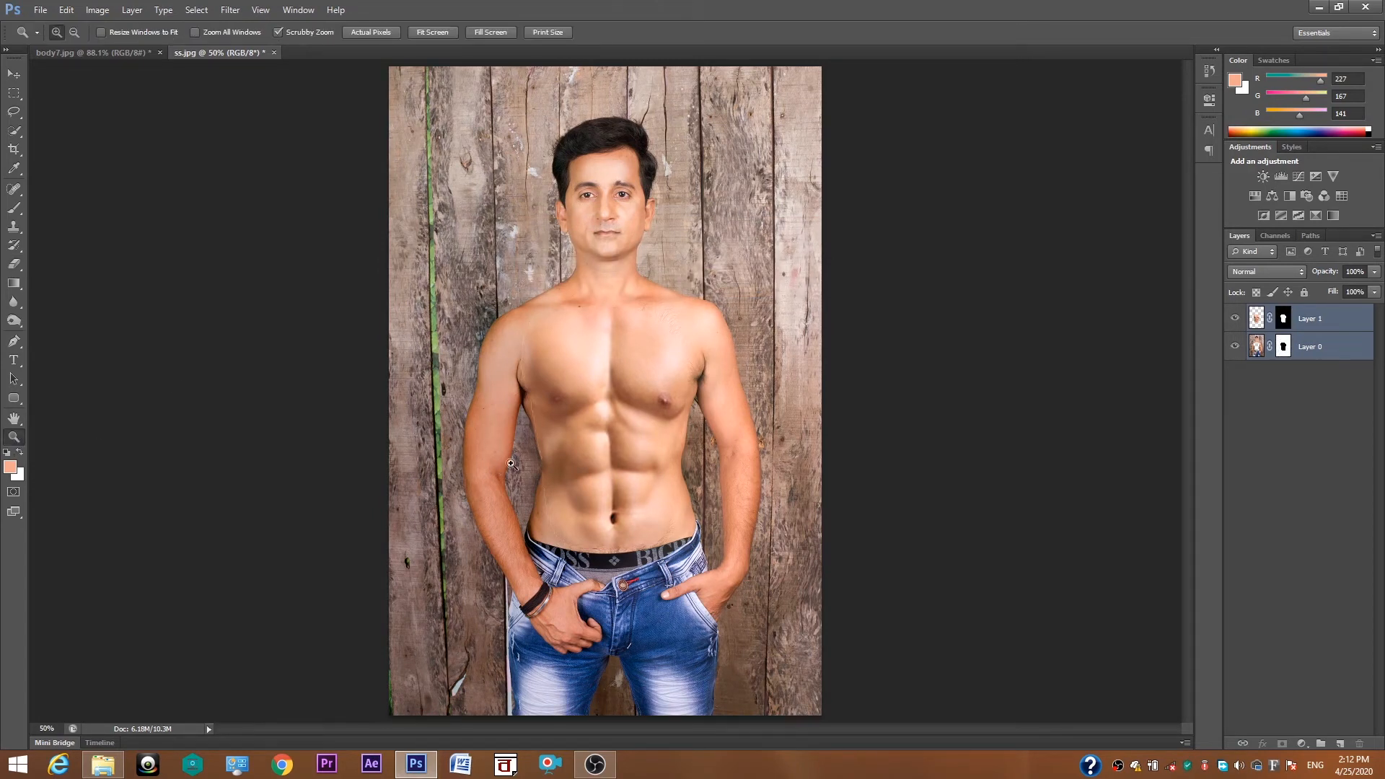
click(565, 389)
click(565, 389)
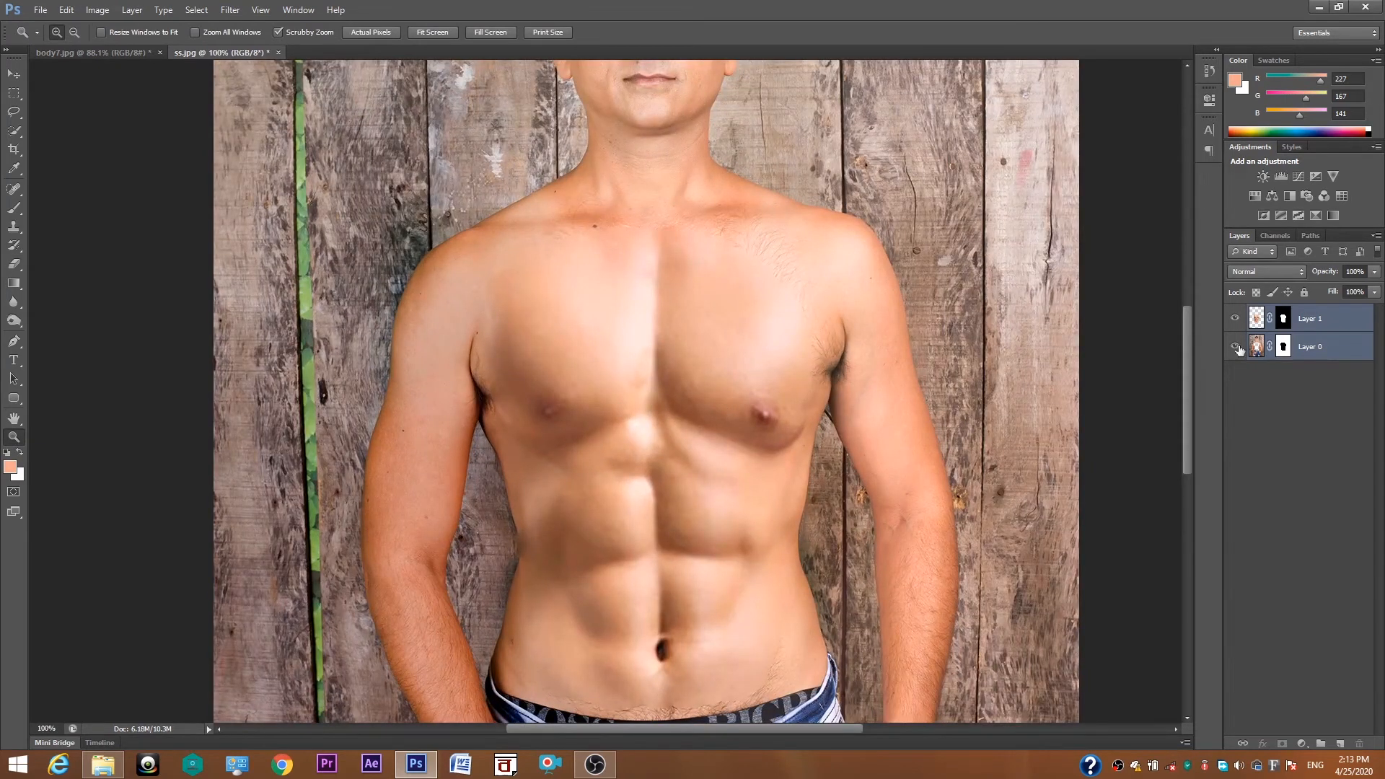
click(1315, 352)
shift+click(1312, 322)
right_click(1314, 324)
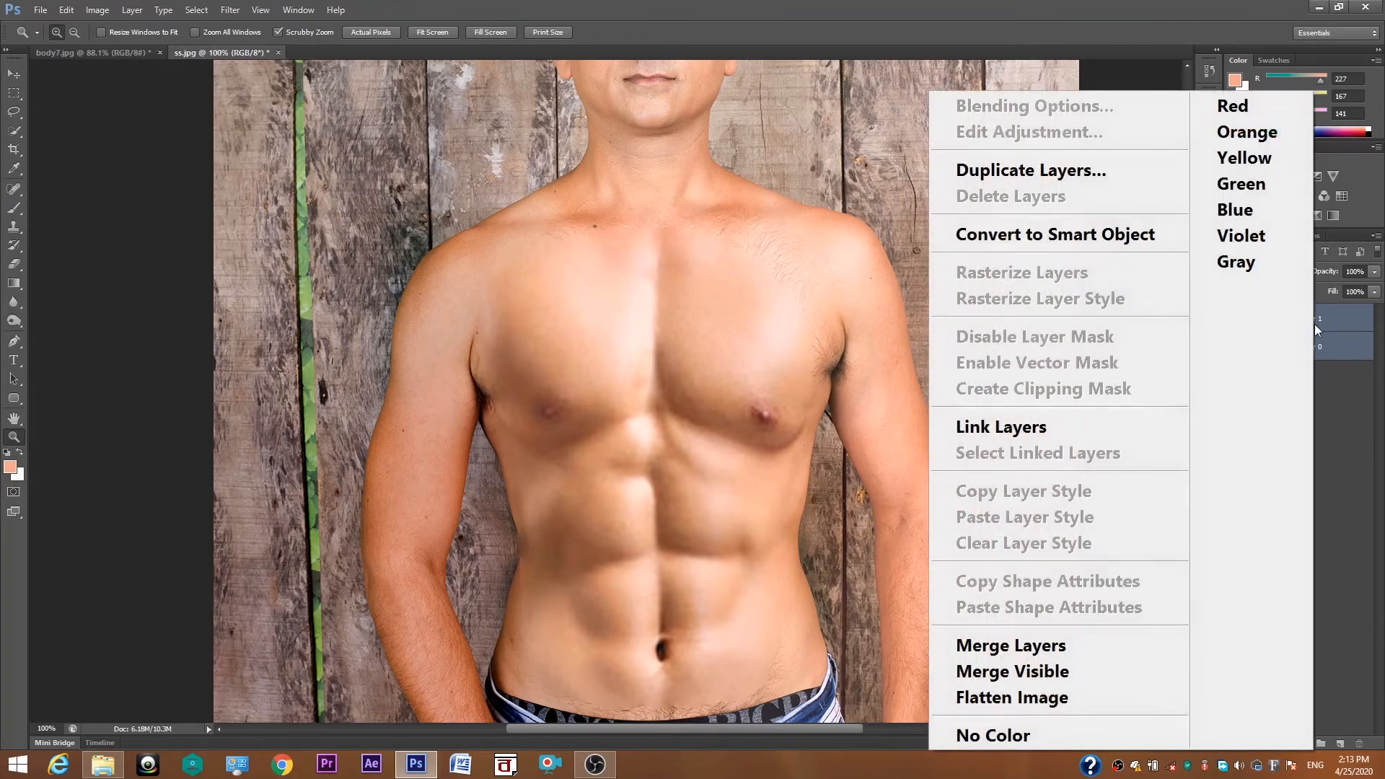
click(1033, 642)
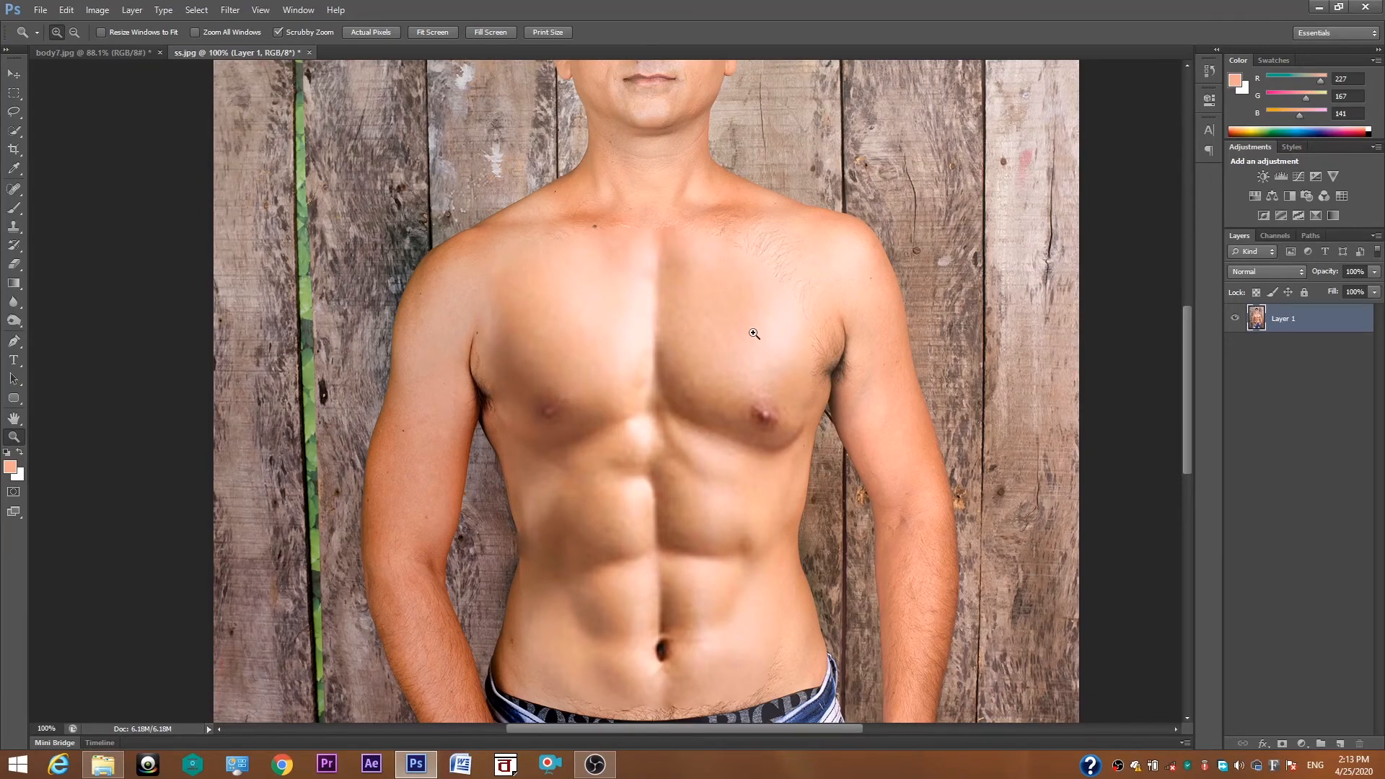
Cover the body hair on the image-right side of the lower abdomen using the Clone Stamp with nearby smooth skin.
scroll(742, 359, down, 5)
scroll(716, 370, down, 7)
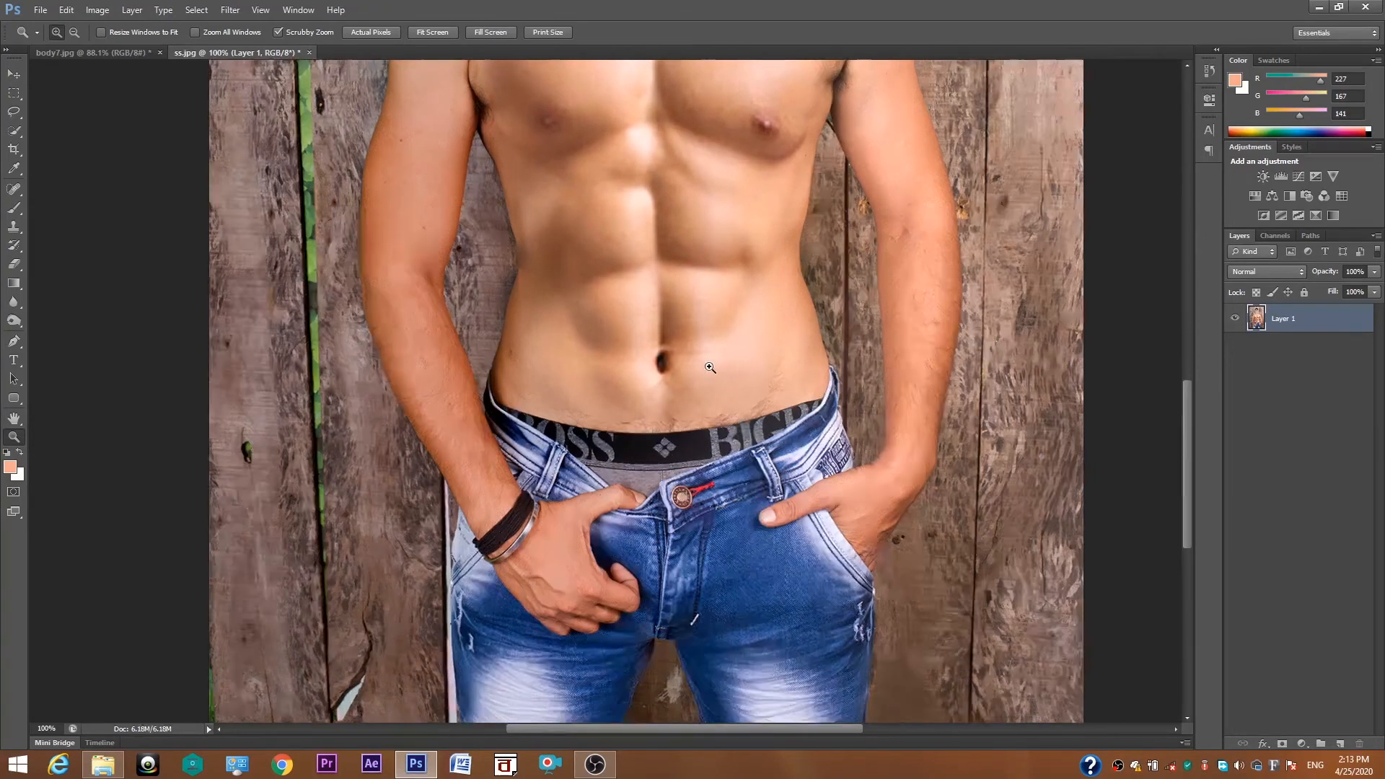
click(711, 368)
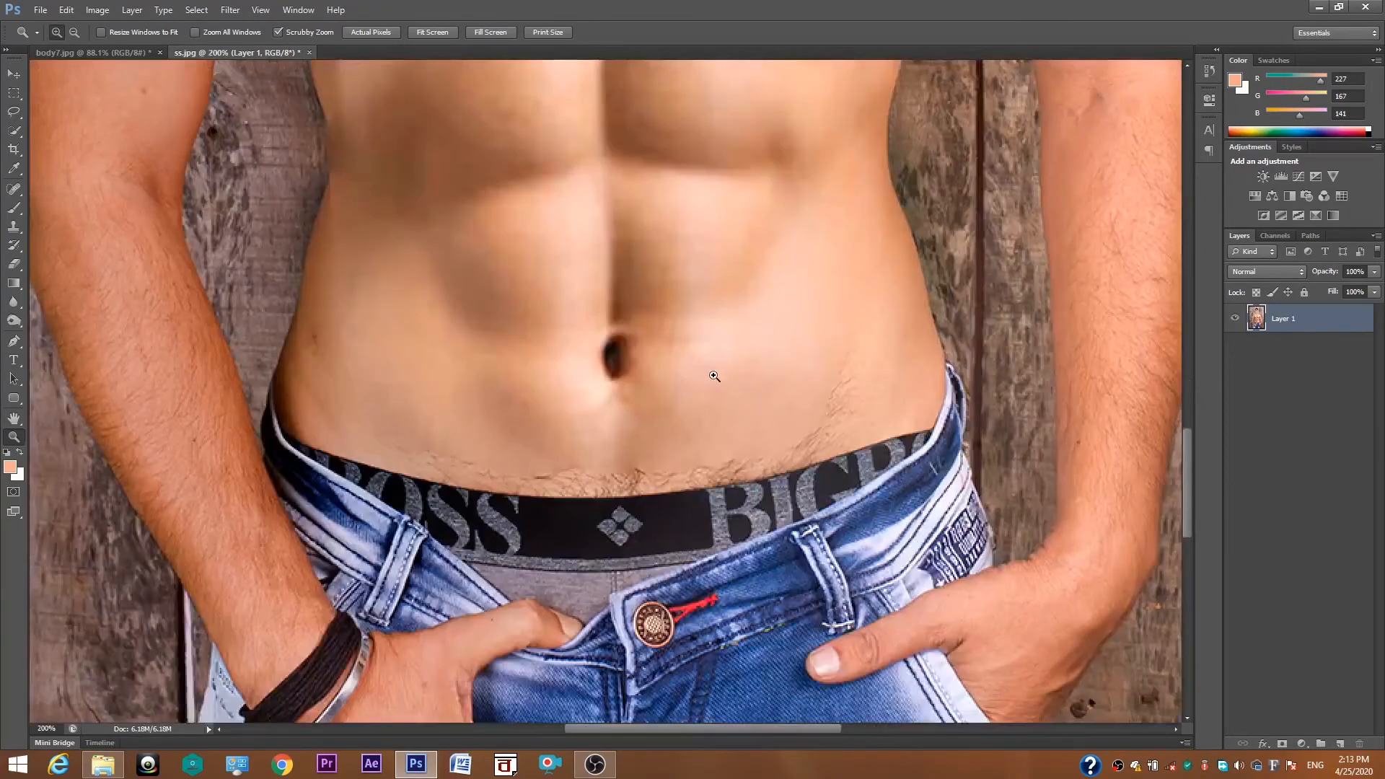
click(715, 376)
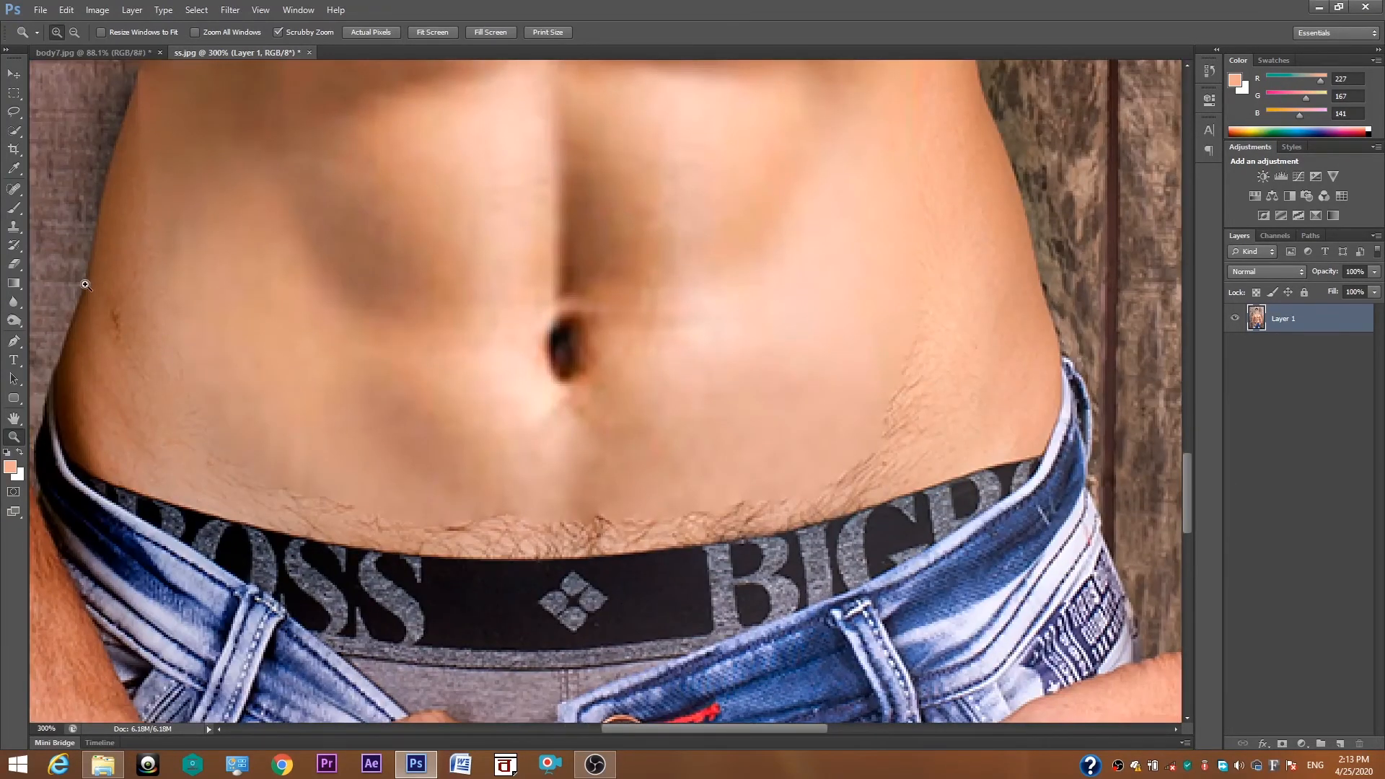
click(14, 227)
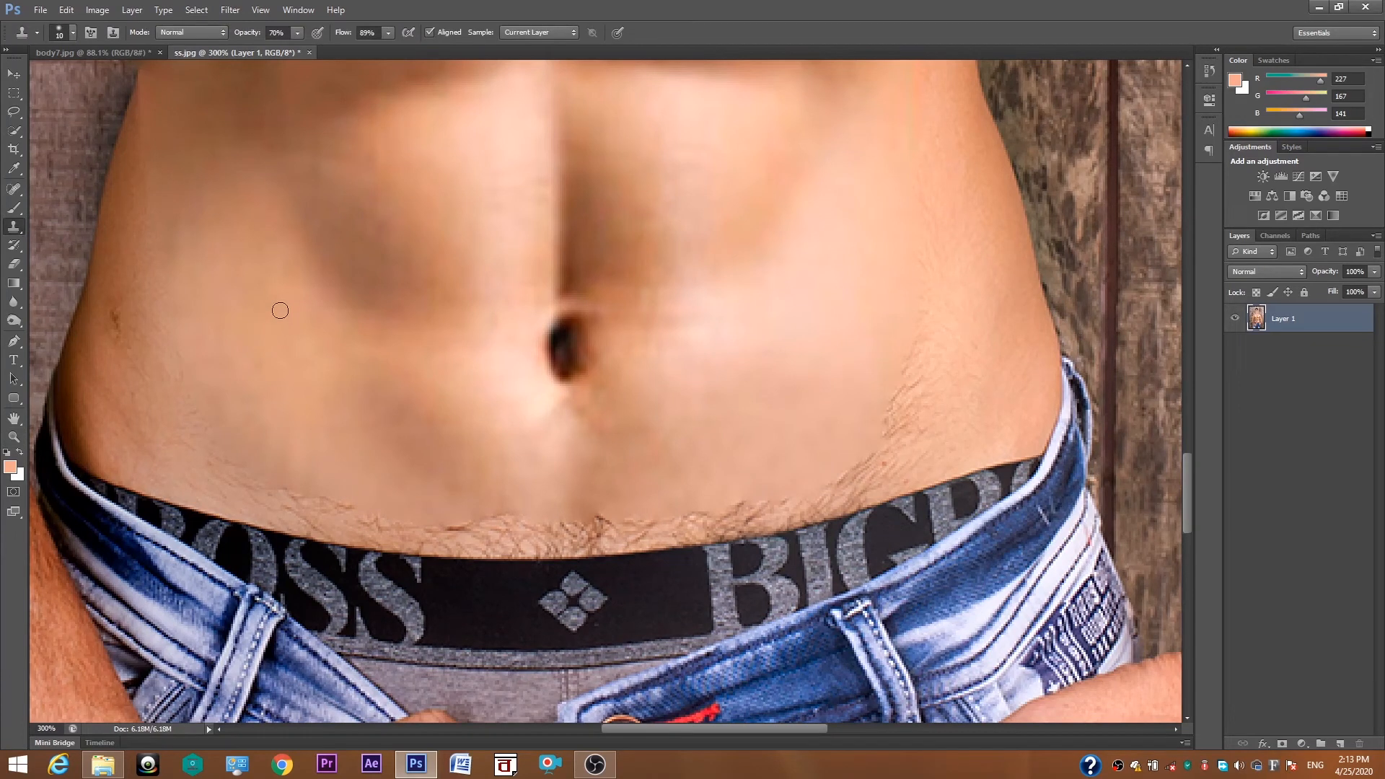
key(bracketright)
key(bracketright)
alt+click(837, 402)
drag(880, 420, 935, 337)
drag(888, 449, 897, 430)
drag(922, 295, 921, 147)
alt+click(906, 275)
drag(893, 333, 888, 438)
alt+click(941, 305)
drag(953, 277, 946, 215)
Clone smooth skin over the hair along the waistband, working from the image-right hip past the navel to the opposite side of the abdomen.
alt+click(888, 451)
mouse_move(872, 487)
mouse_down()
mouse_move(594, 521)
mouse_move(492, 517)
mouse_up()
alt+click(852, 440)
key(bracketleft)
key(bracketleft)
key(bracketleft)
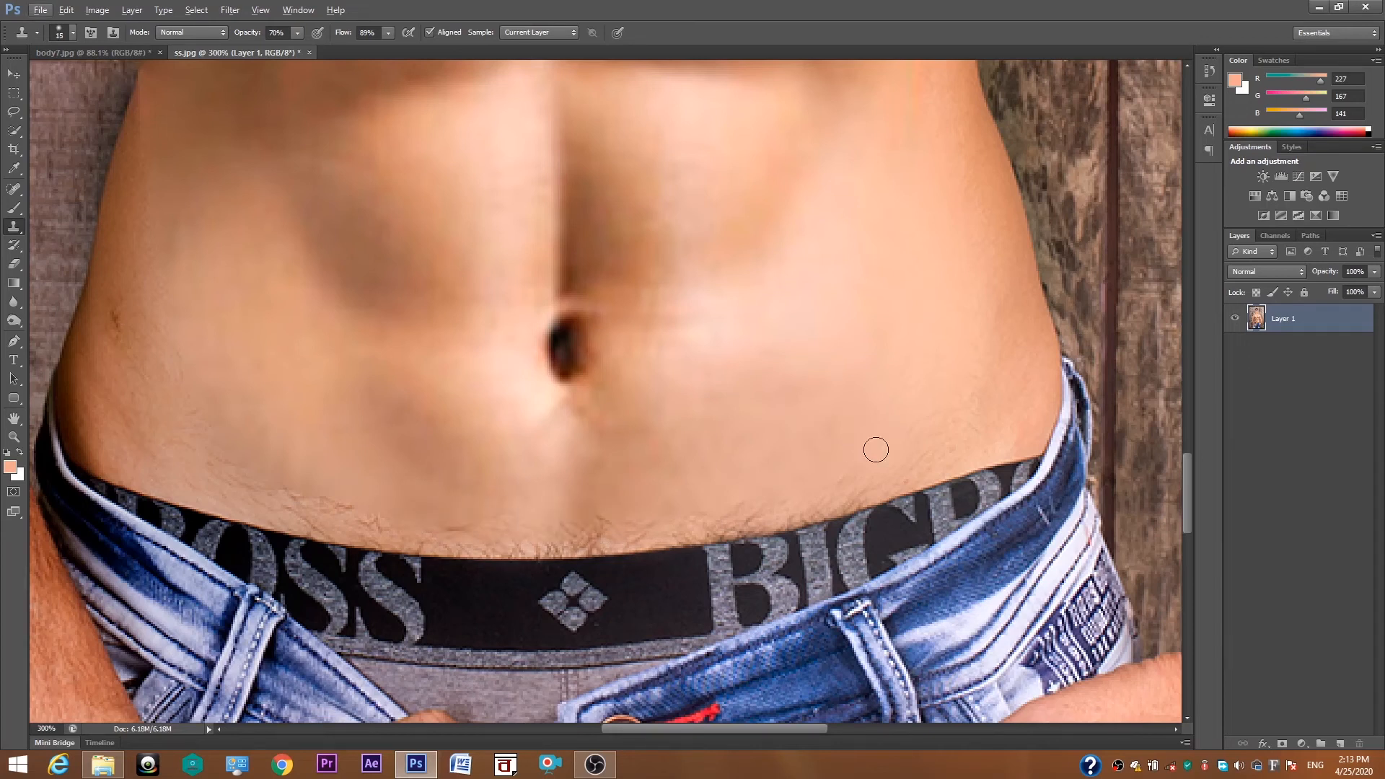
mouse_move(884, 482)
mouse_down()
mouse_move(723, 522)
mouse_move(684, 517)
mouse_move(708, 510)
mouse_move(678, 525)
mouse_up()
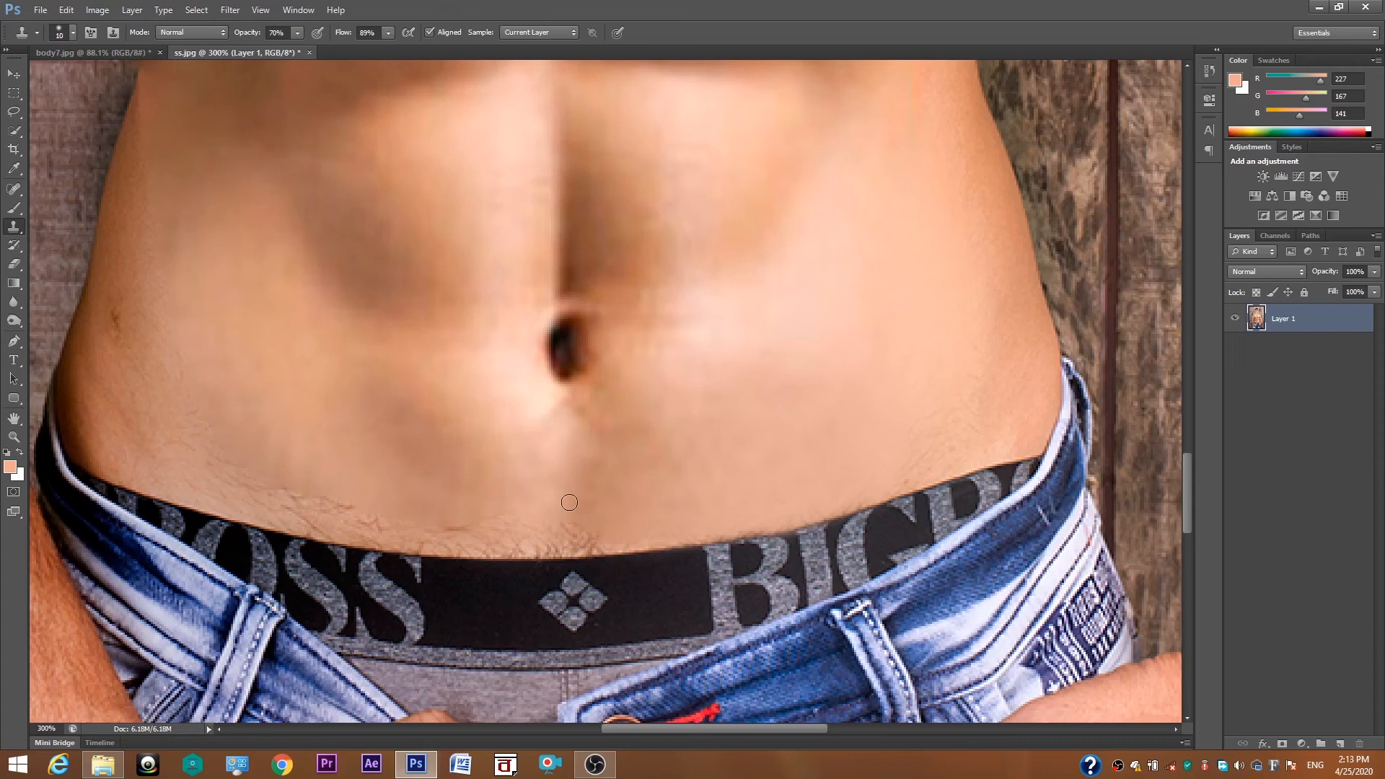
key(bracketright)
mouse_move(595, 481)
mouse_down()
mouse_move(528, 540)
mouse_move(601, 543)
mouse_move(317, 451)
mouse_move(184, 466)
mouse_move(194, 376)
mouse_up()
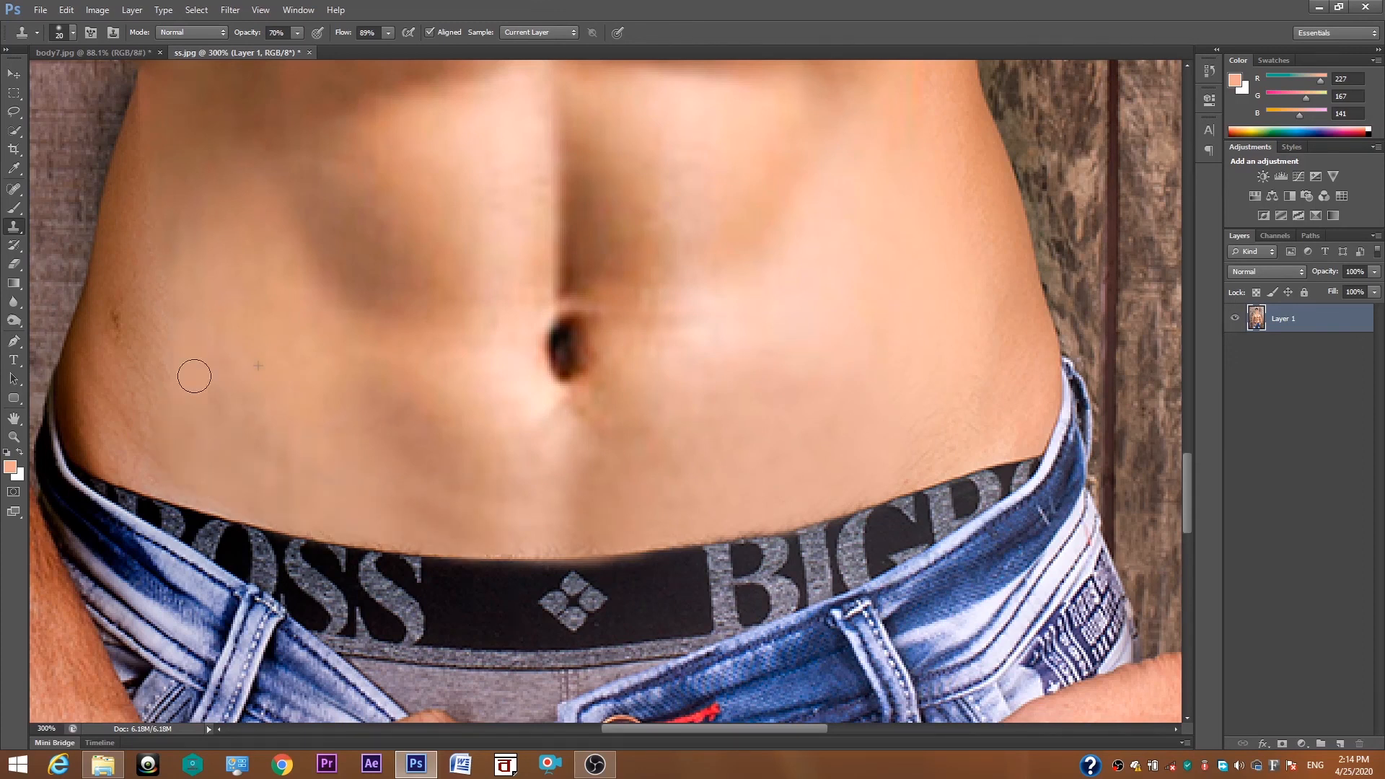